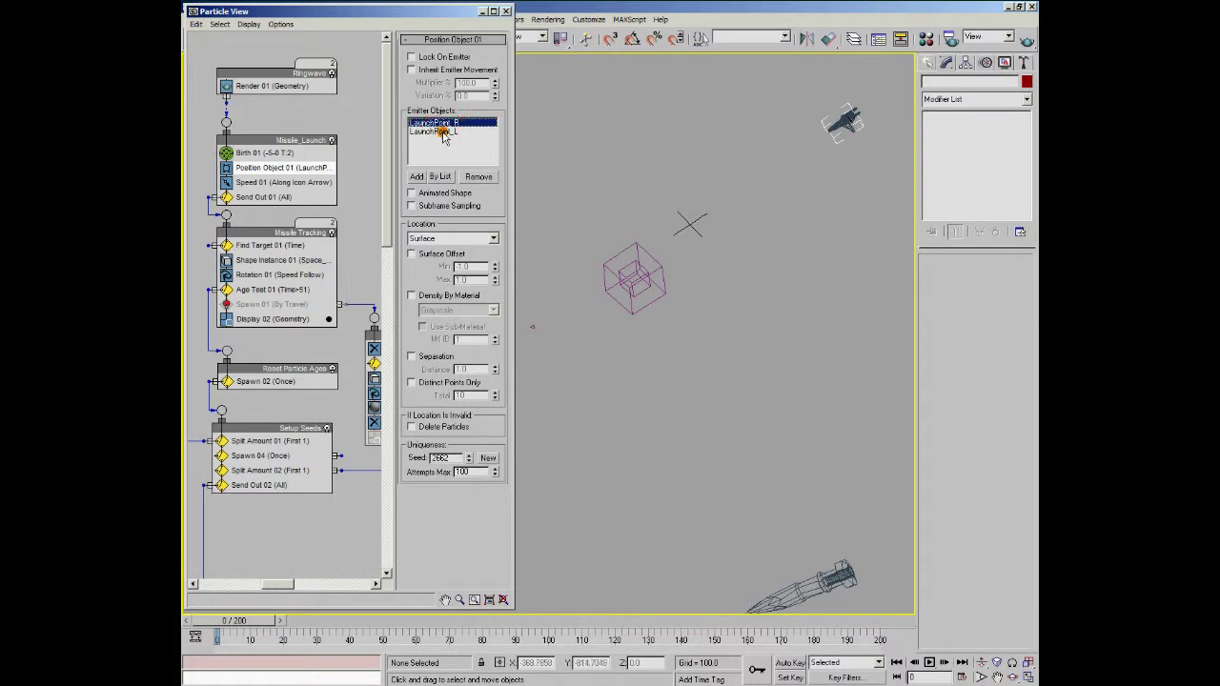
- Examine the LaunchPoint_L and LaunchPoint_R emitter objects in the scene, selecting them to see where the missiles start
click(697, 190)
middle_drag(697, 189, 814, 411)
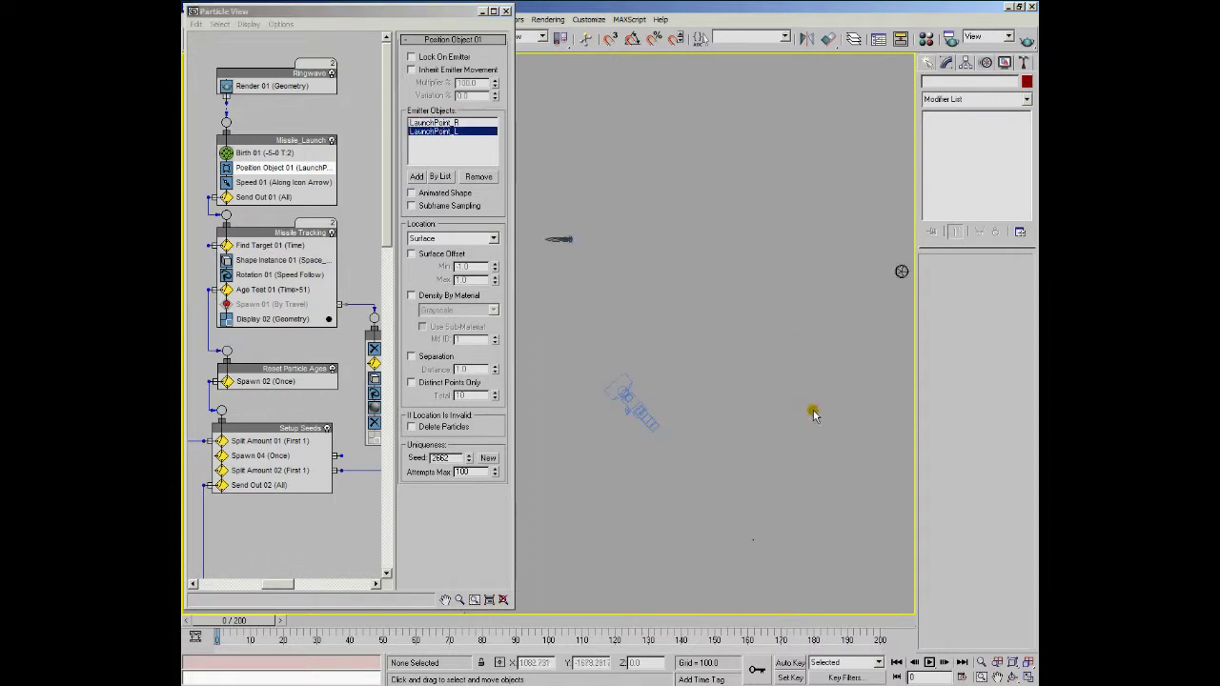
middle_drag(760, 210, 697, 378)
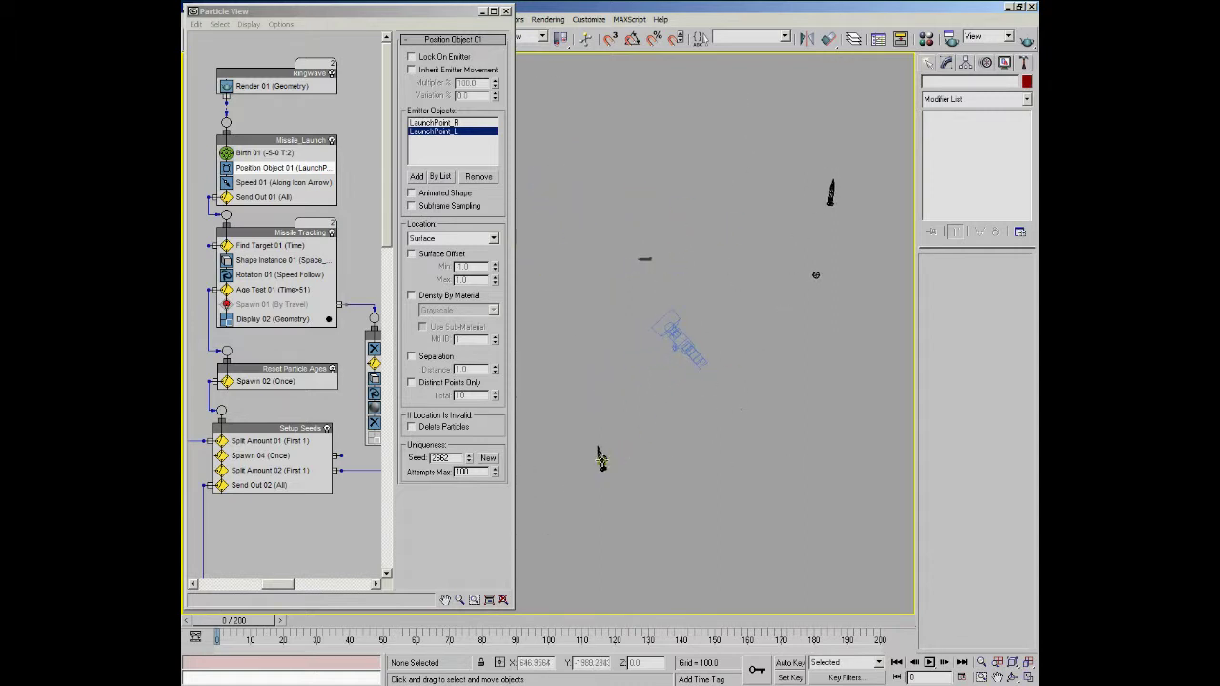
click(604, 457)
click(815, 274)
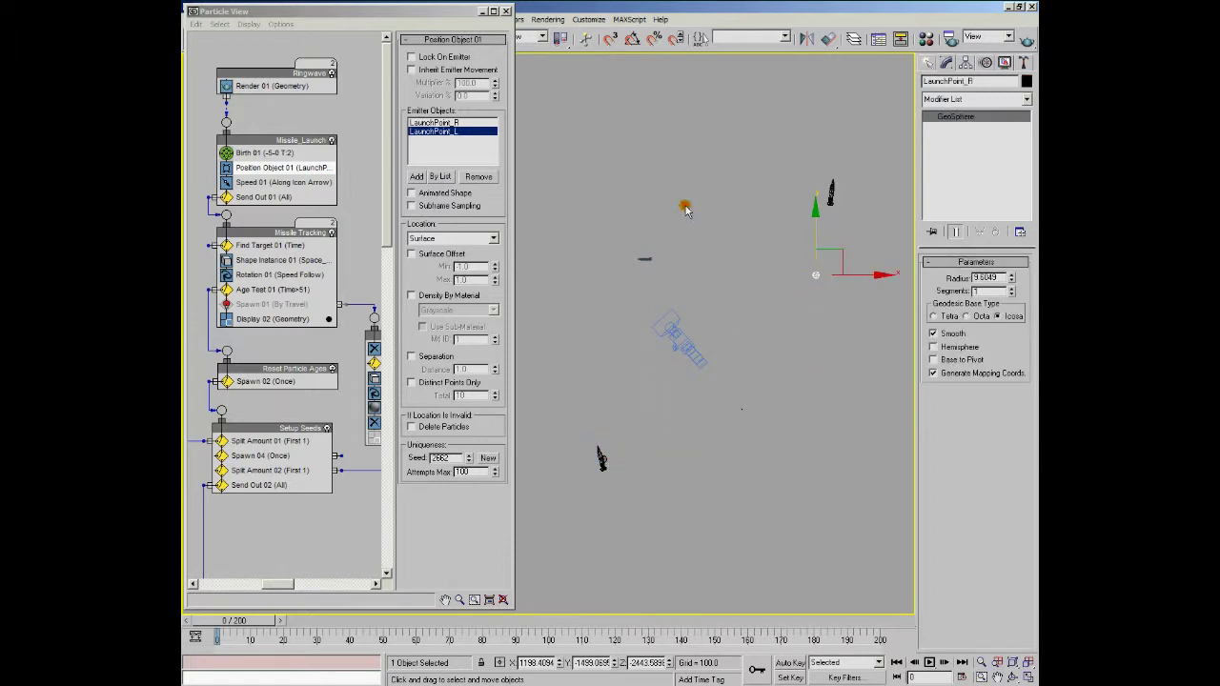
click(685, 208)
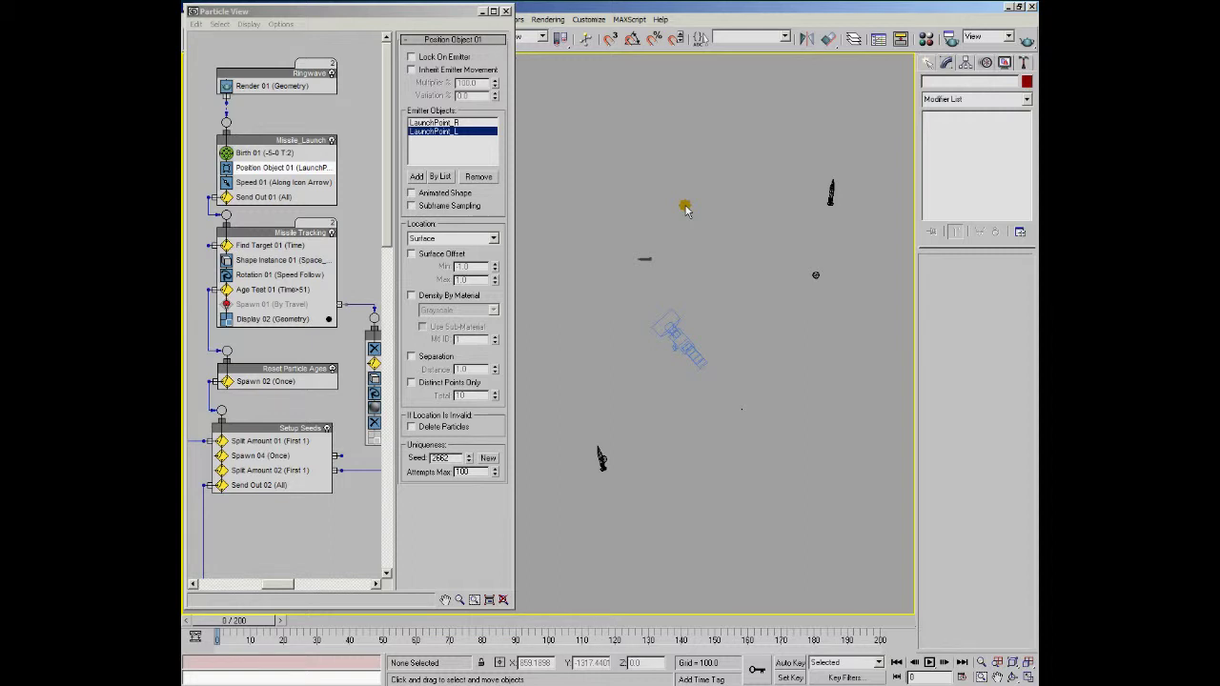
scroll(685, 209, up, 3)
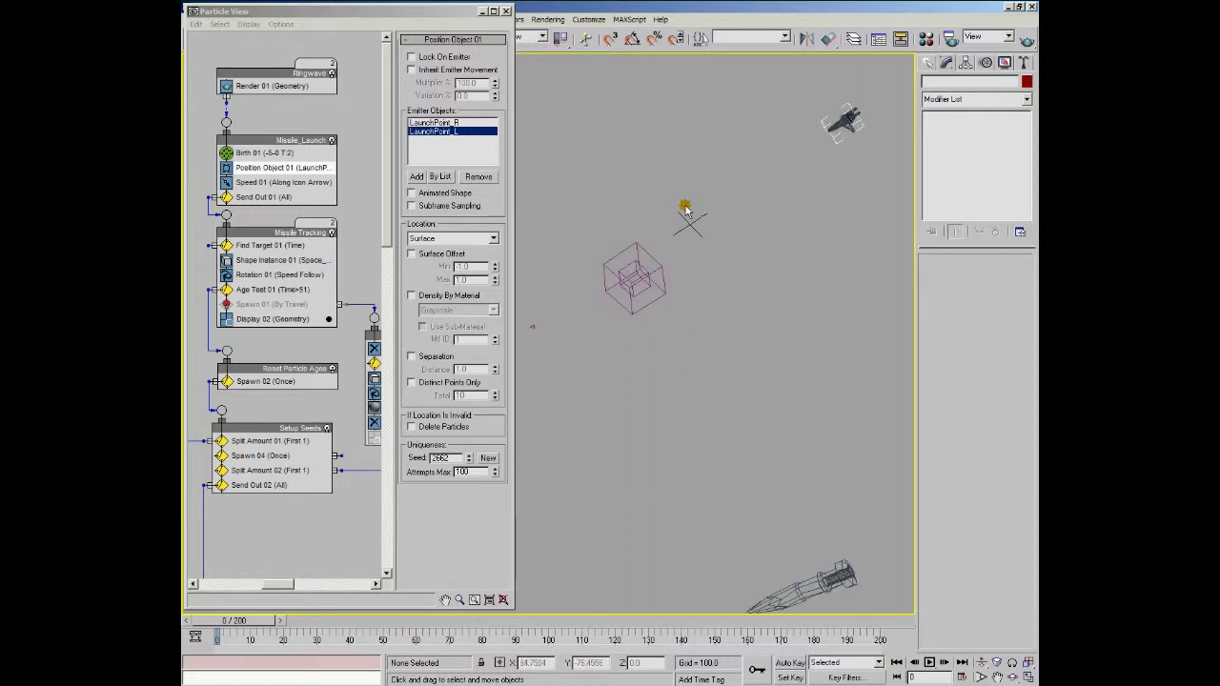
- Review the speed, variation and direction settings of Speed 01 in the Missile_Launch event
click(241, 182)
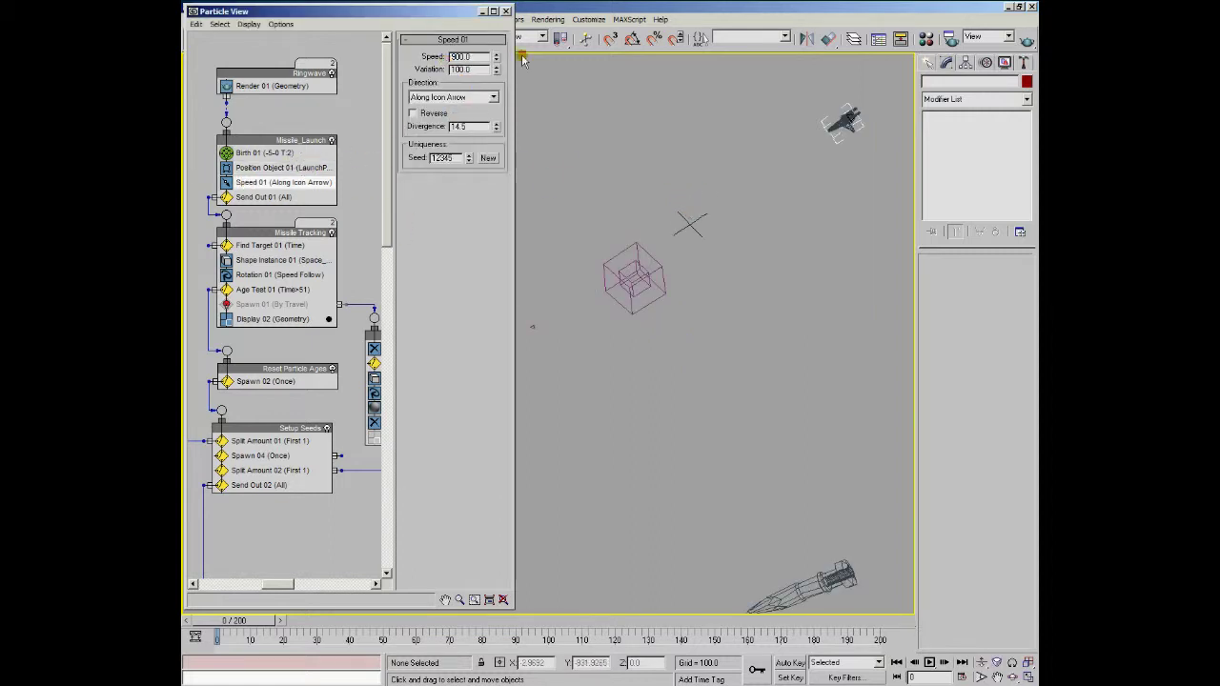
double_click(458, 70)
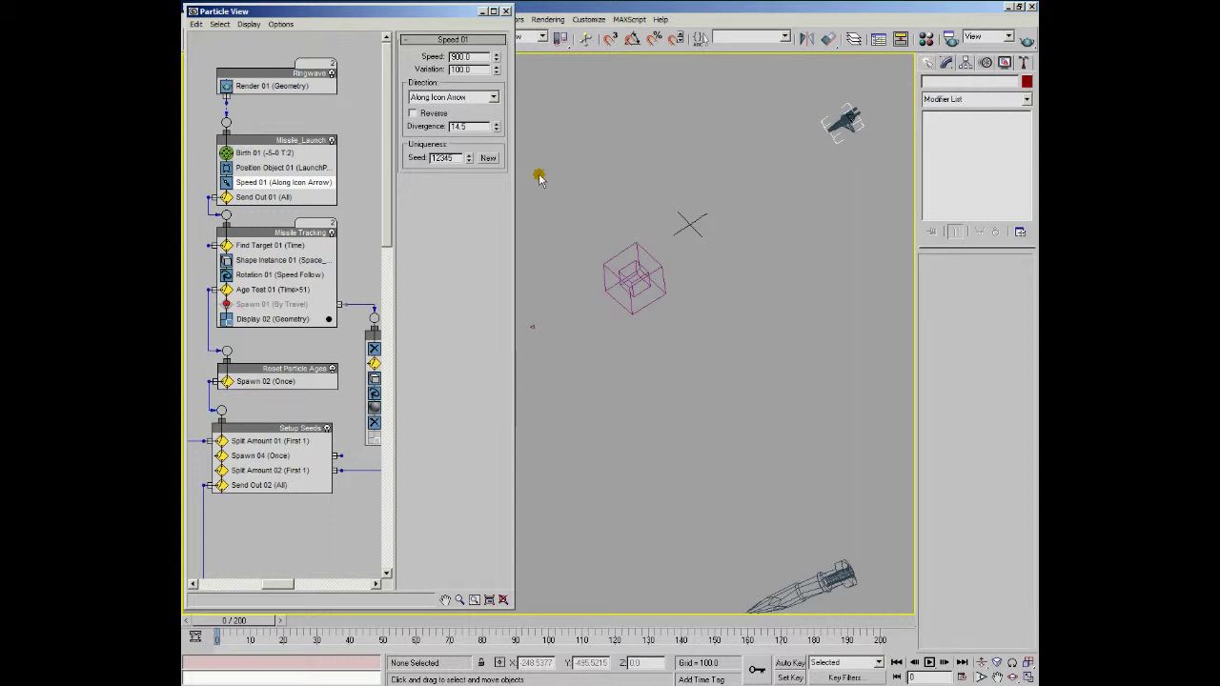
click(696, 382)
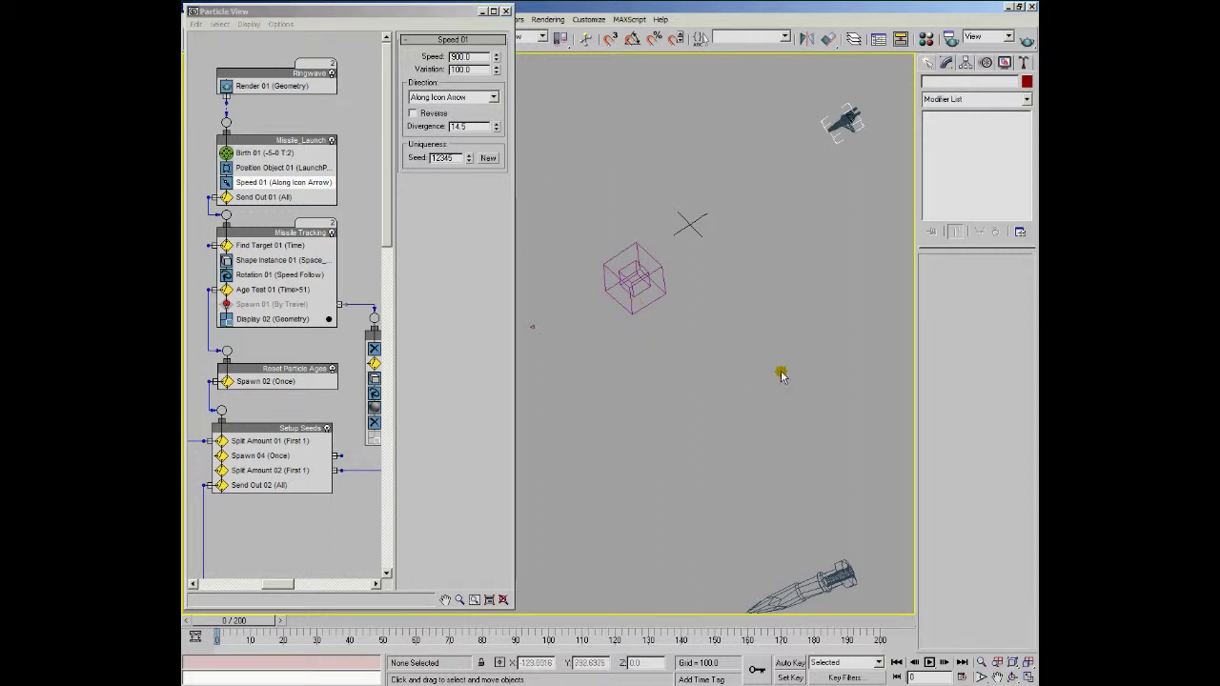
- Examine the particle source icon and its orientation relative to the launch points from several angles
alt+middle_drag(786, 331, 694, 369)
click(1006, 65)
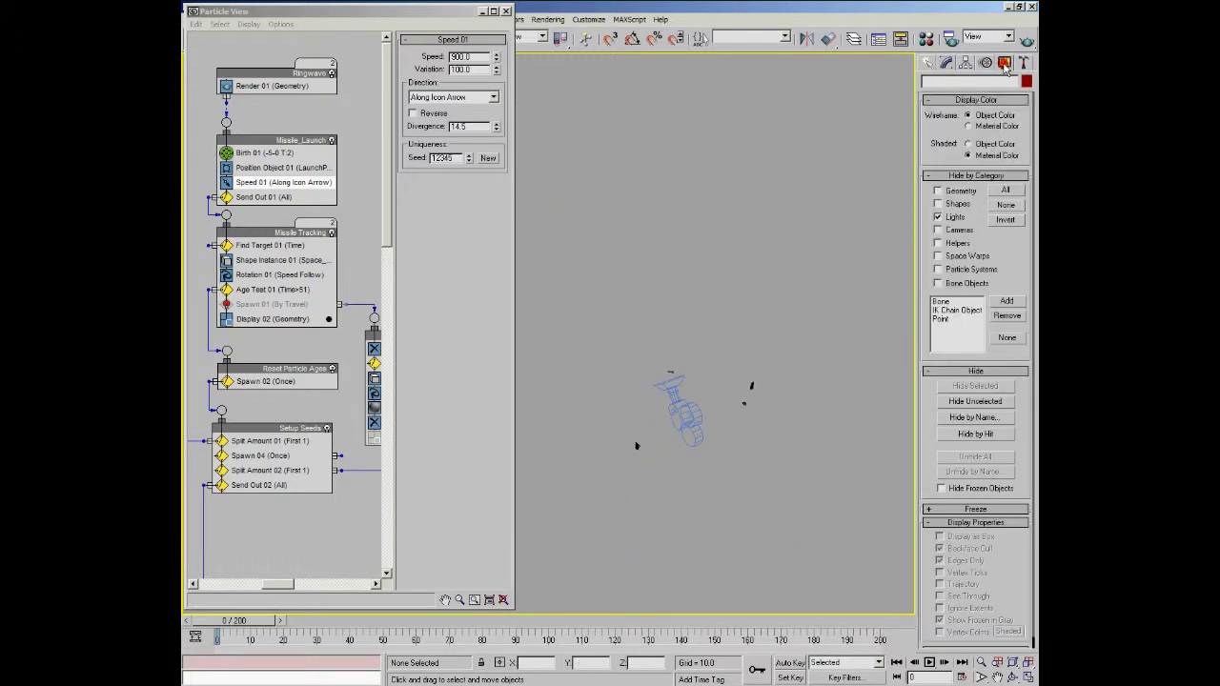
click(946, 62)
alt+middle_drag(783, 235, 676, 207)
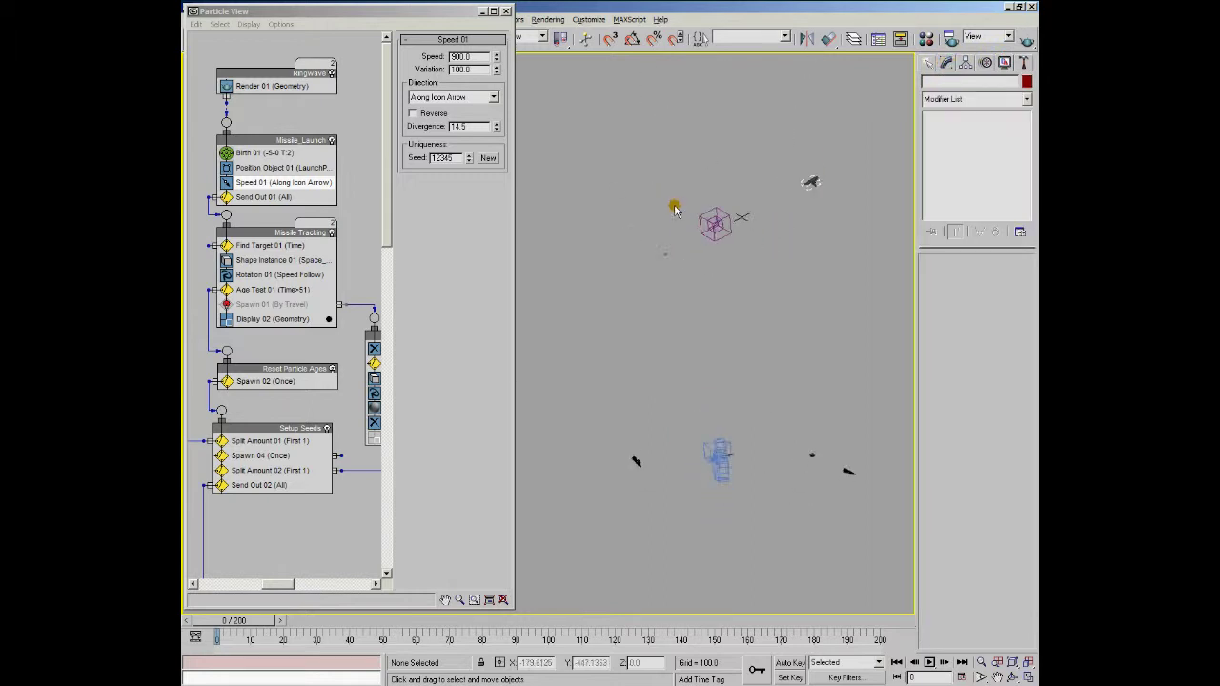
alt+middle_drag(760, 372, 714, 275)
key(super)
alt+middle_drag(748, 321, 732, 295)
scroll(731, 295, up, 3)
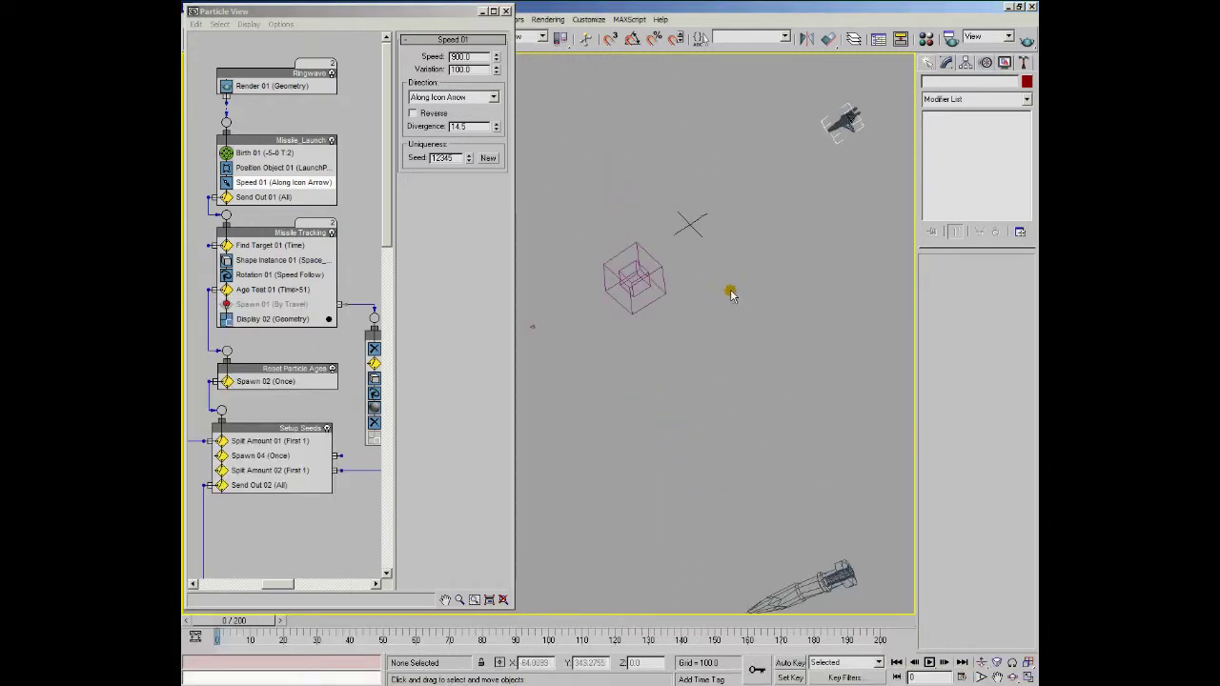
- Review the Send Out 01, Find Target 01 and Shape Instance 01 operators and select the Space_Torpedo mesh in the scene
click(276, 198)
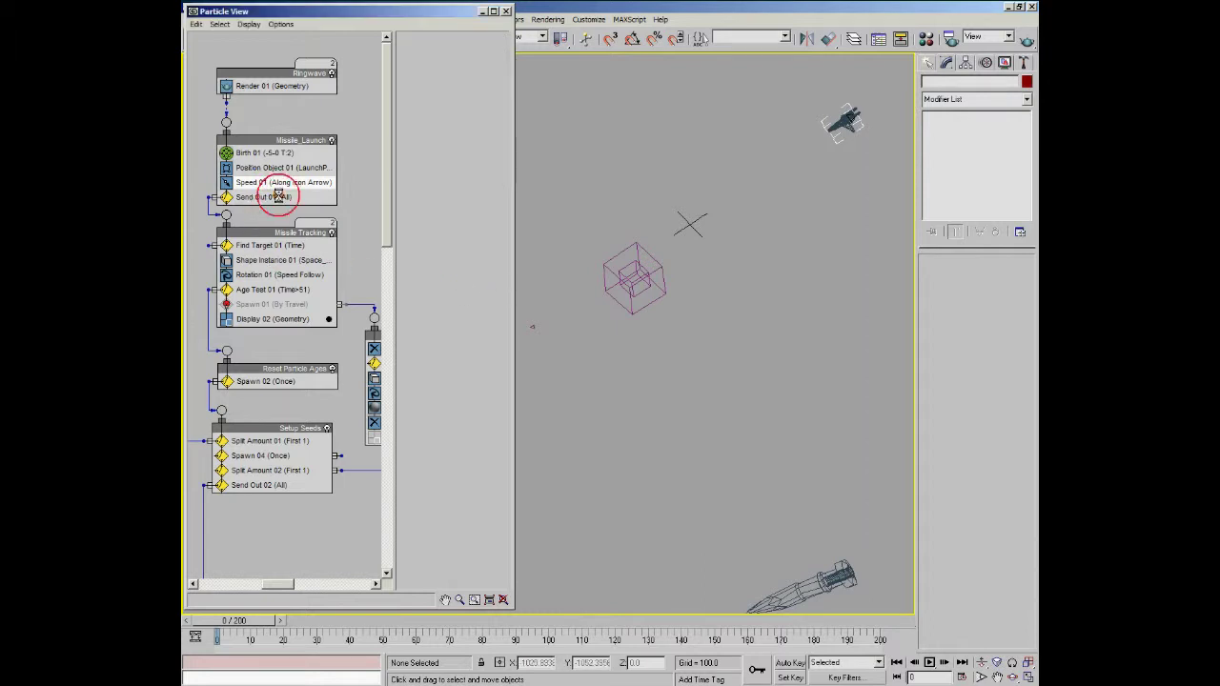
drag(277, 197, 253, 260)
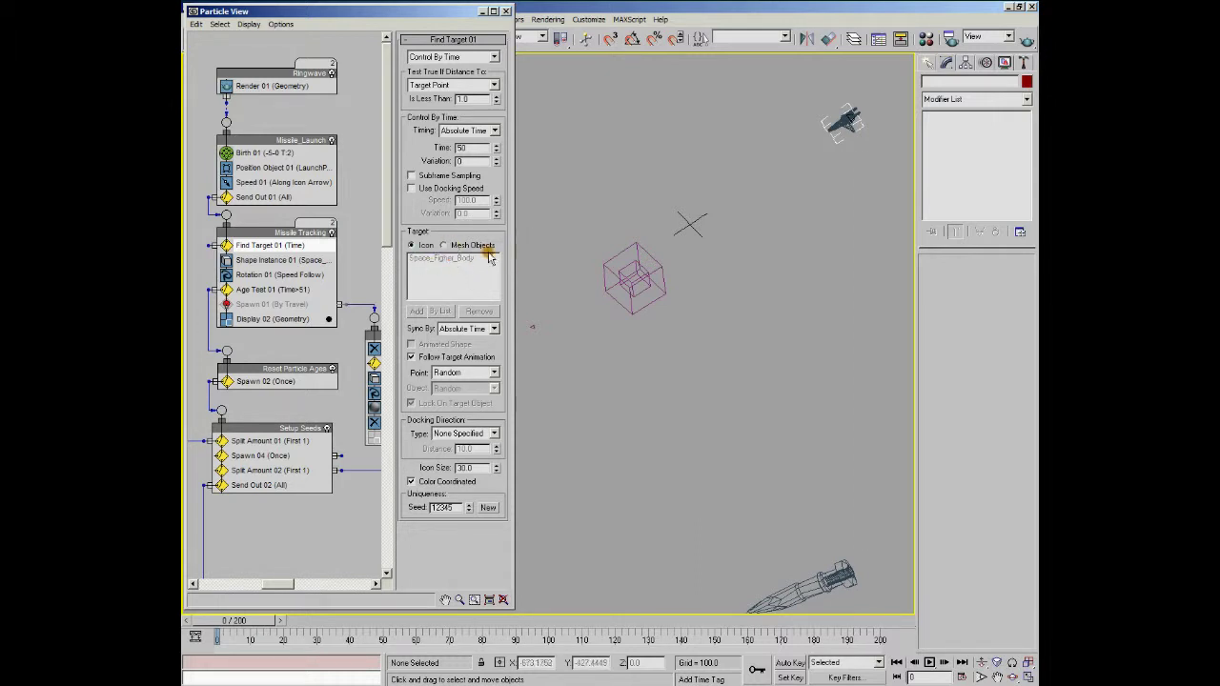
click(270, 261)
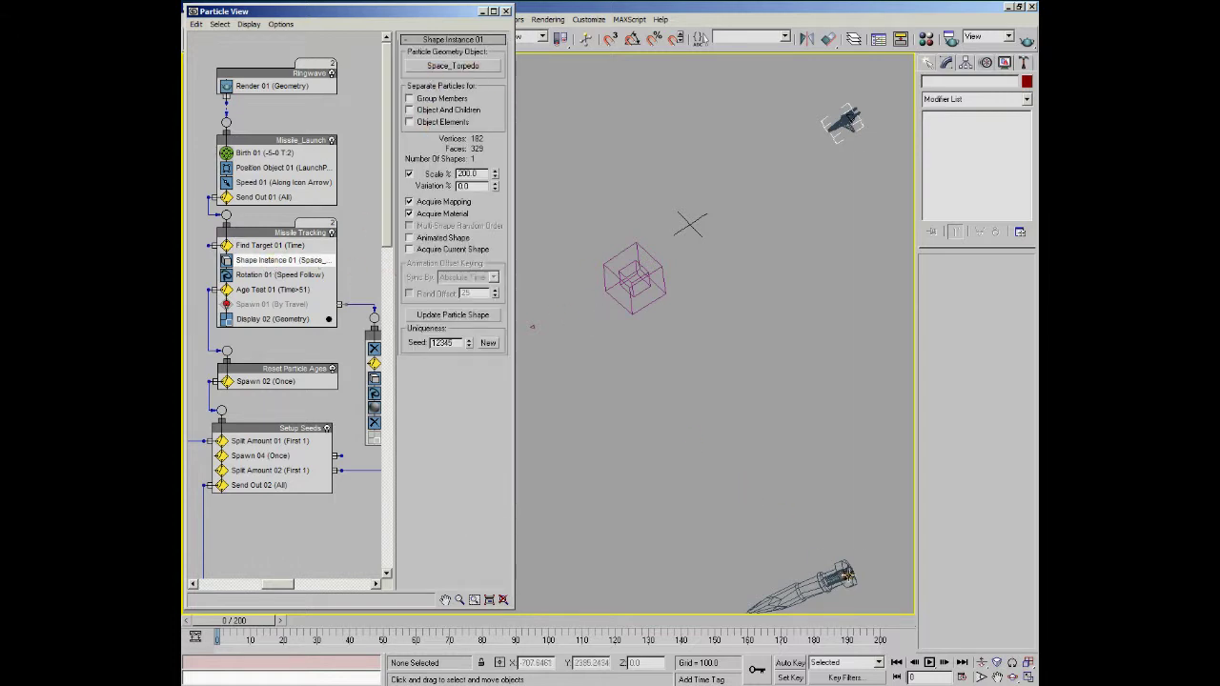
click(841, 575)
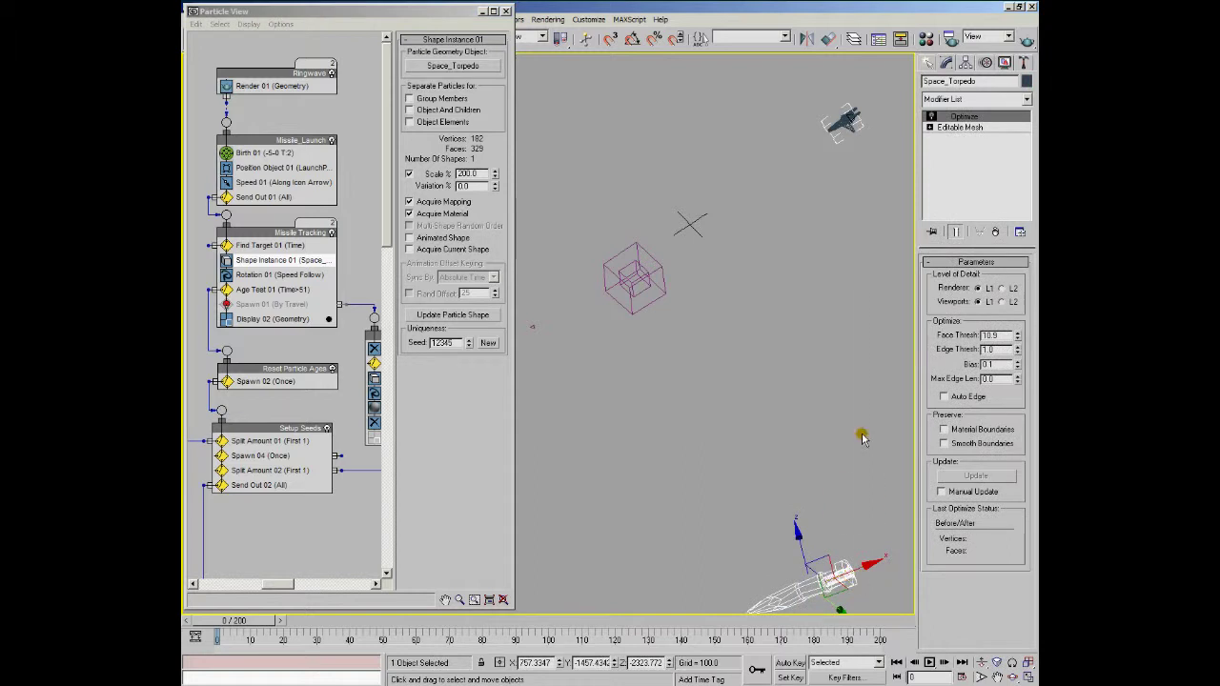
- Review the Rotation 01, Age Test 01 and Spawn 01 settings in the Missile Tracking event
click(278, 274)
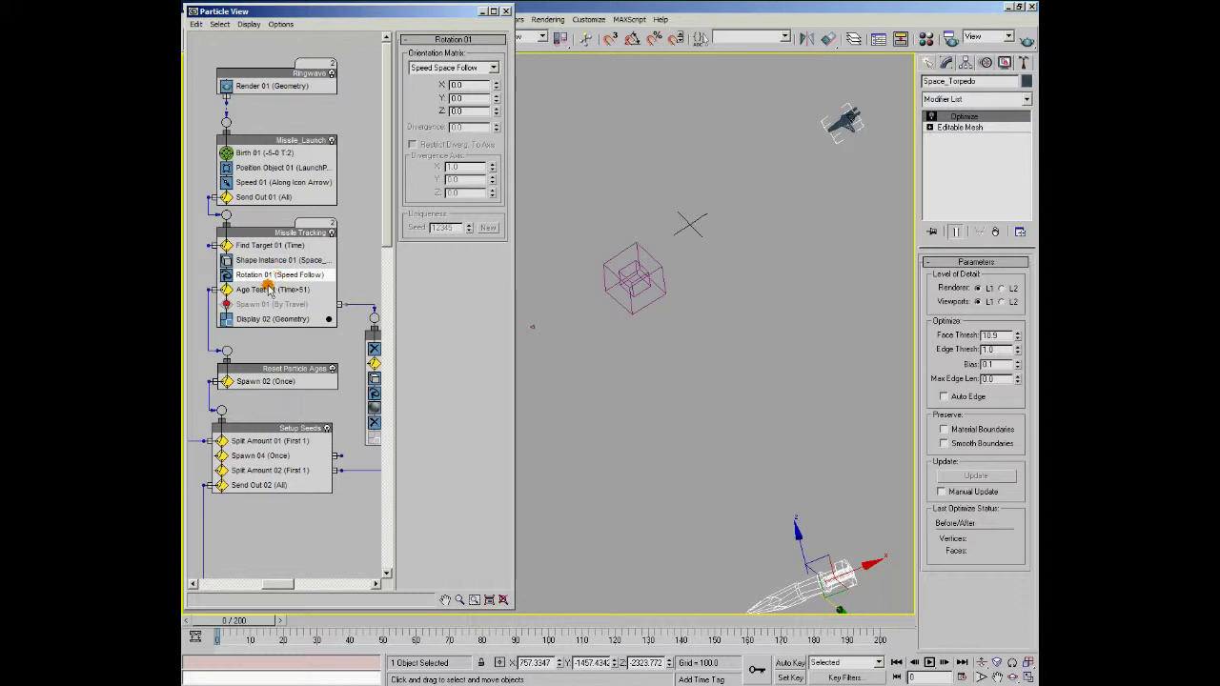
click(270, 290)
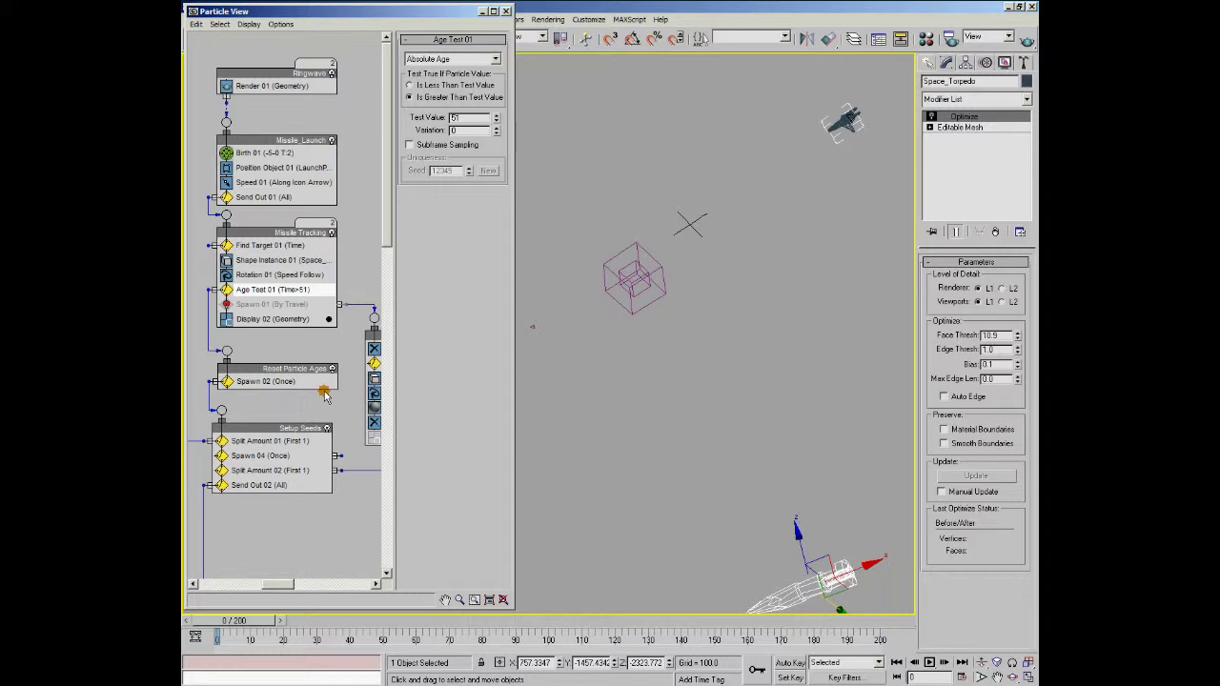
click(305, 304)
- Scrub the animation to frame 35 and turn on Spawn 01 in the Missile Tracking event
drag(251, 621, 368, 640)
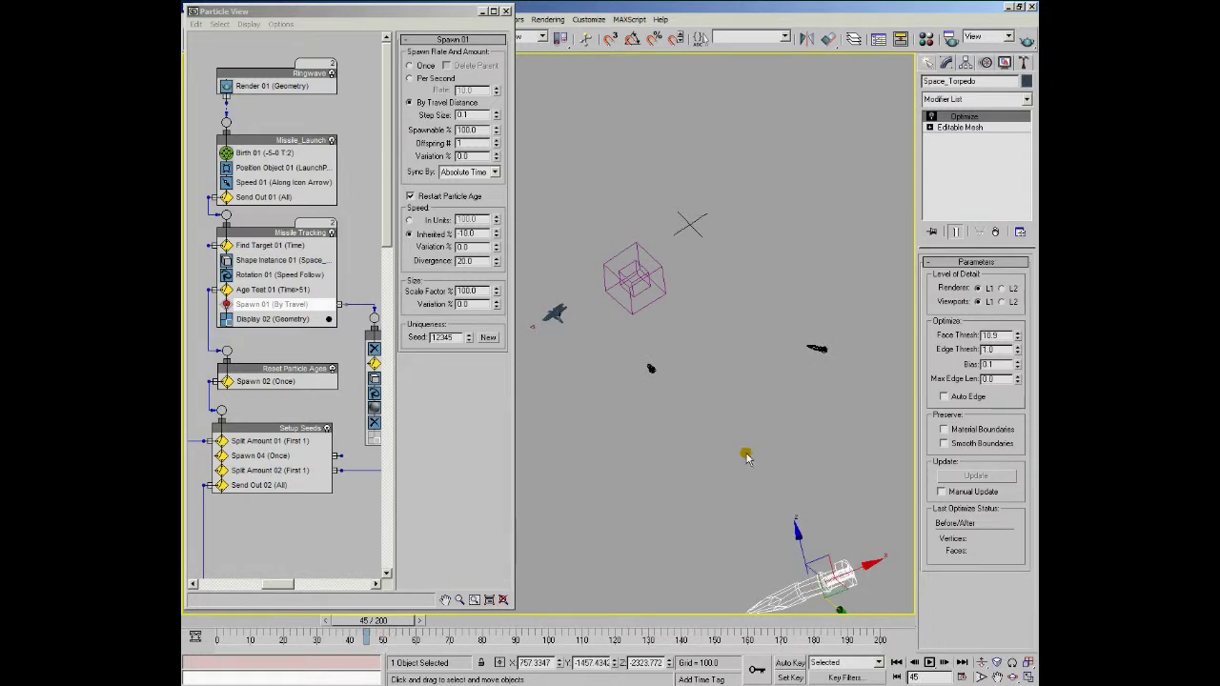
drag(385, 622, 353, 629)
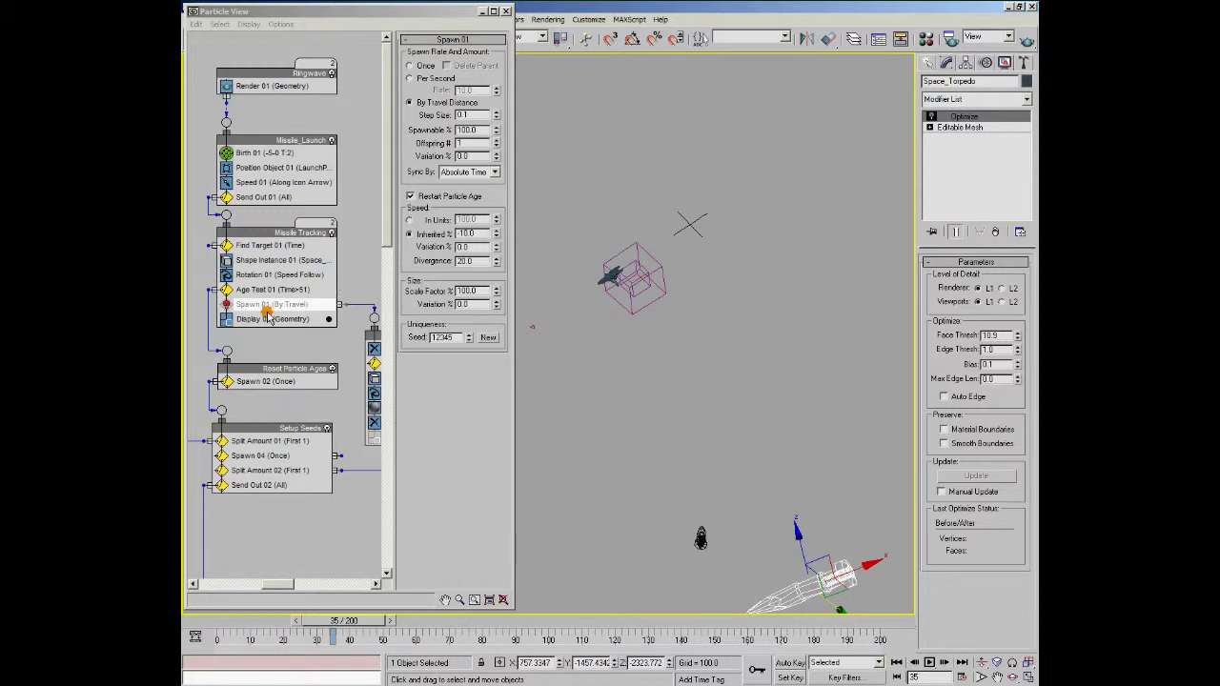
mouse_move(278, 582)
mouse_down()
mouse_move(300, 589)
mouse_move(281, 592)
mouse_up()
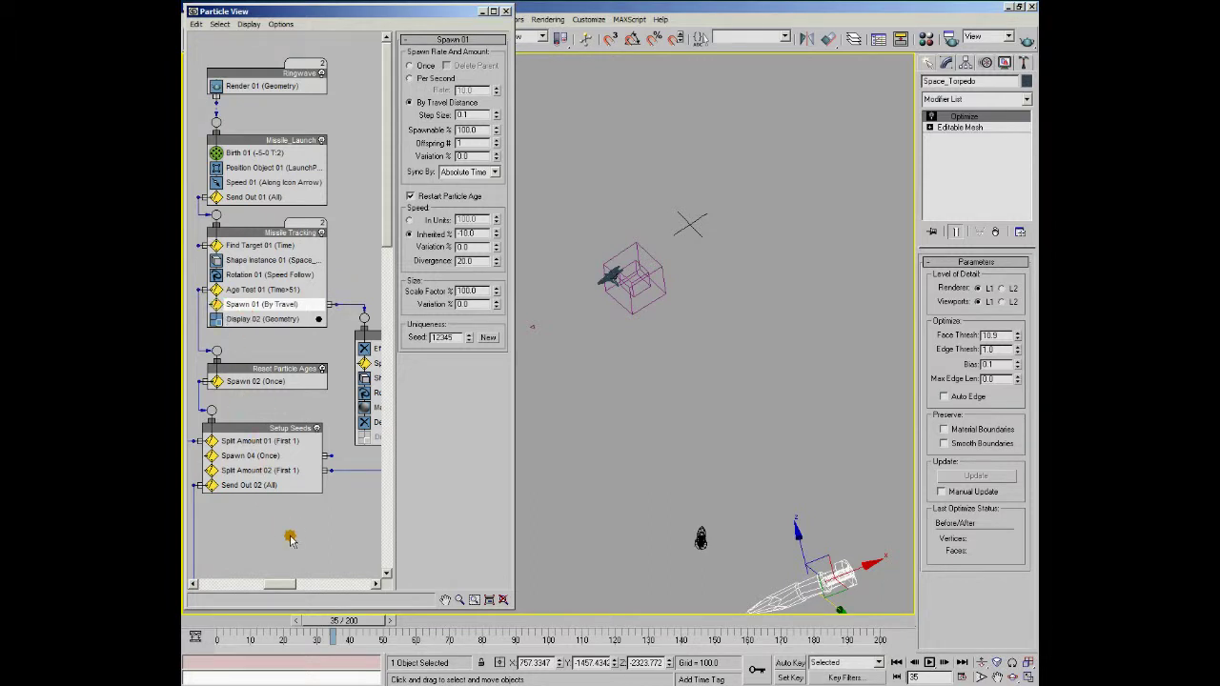
- Turn off Effect Switch03 in the Missile_Trails_Focused event and preview the missile trails by playing the animation to frame 48
drag(271, 586, 294, 587)
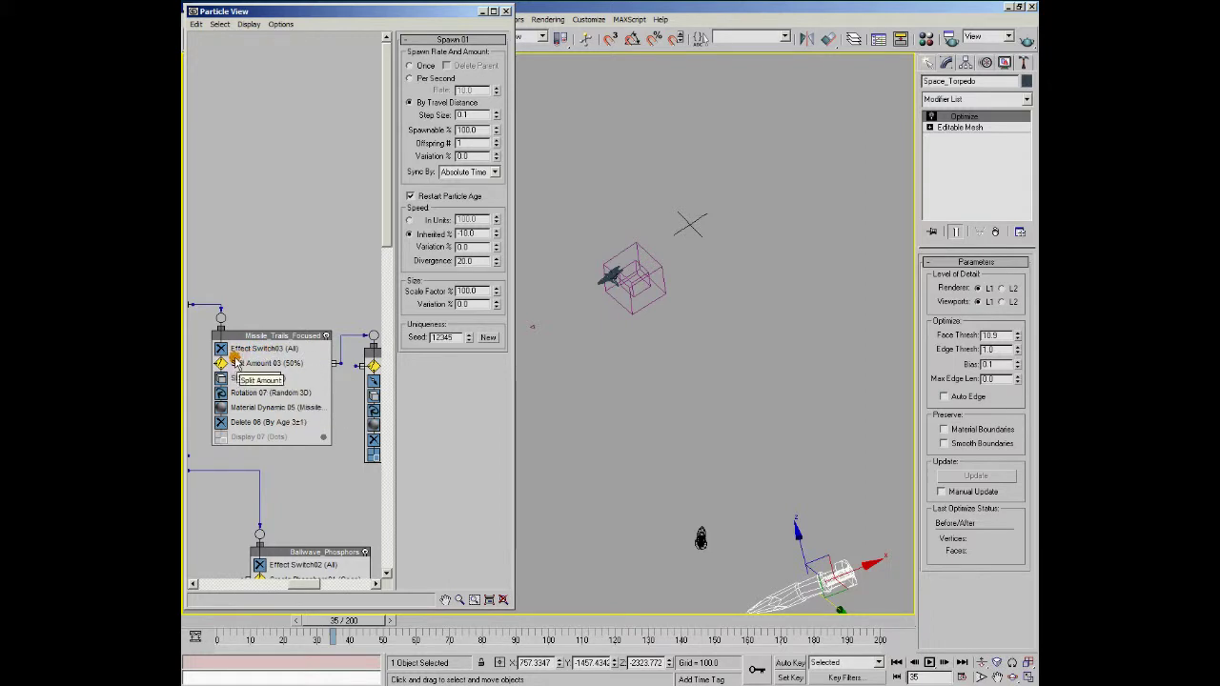
drag(314, 585, 286, 586)
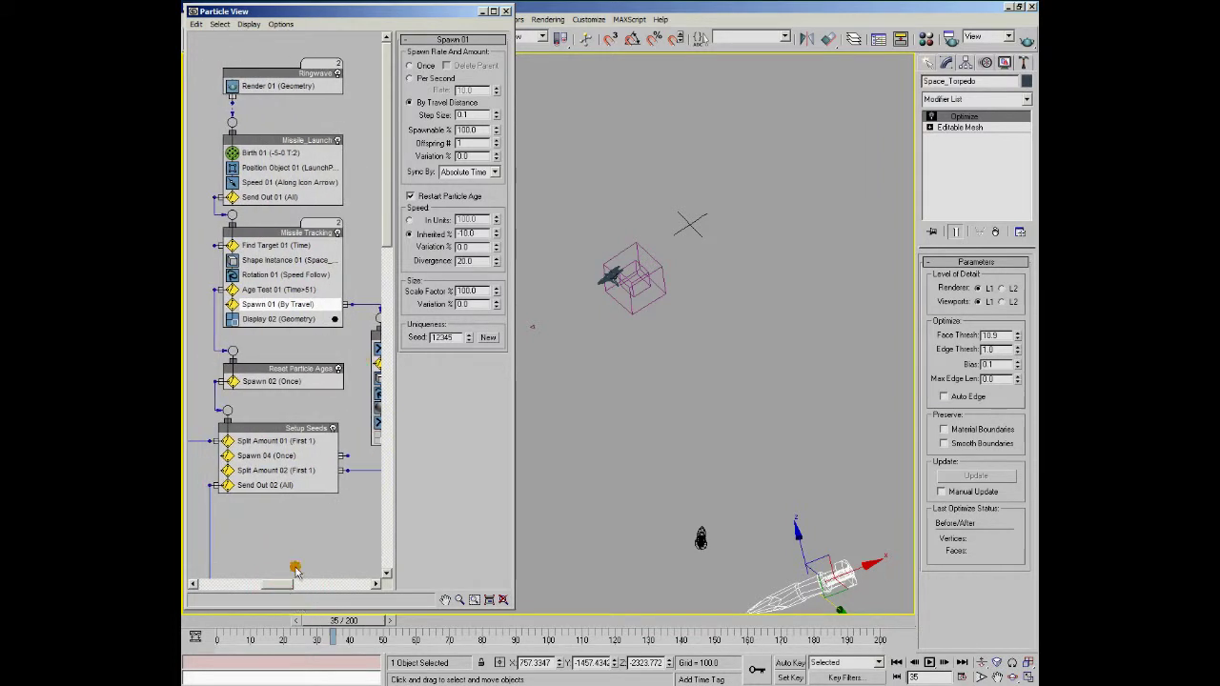
drag(385, 232, 386, 295)
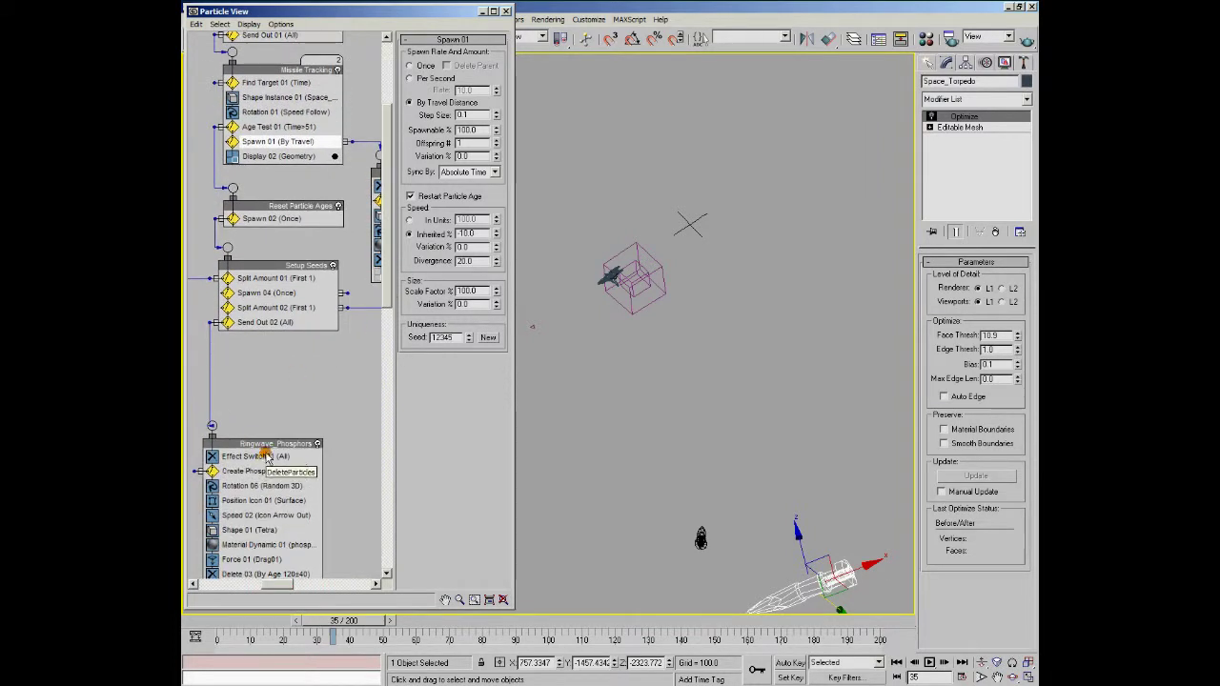
mouse_move(286, 584)
mouse_down()
mouse_move(307, 586)
mouse_move(296, 586)
mouse_up()
drag(388, 308, 390, 239)
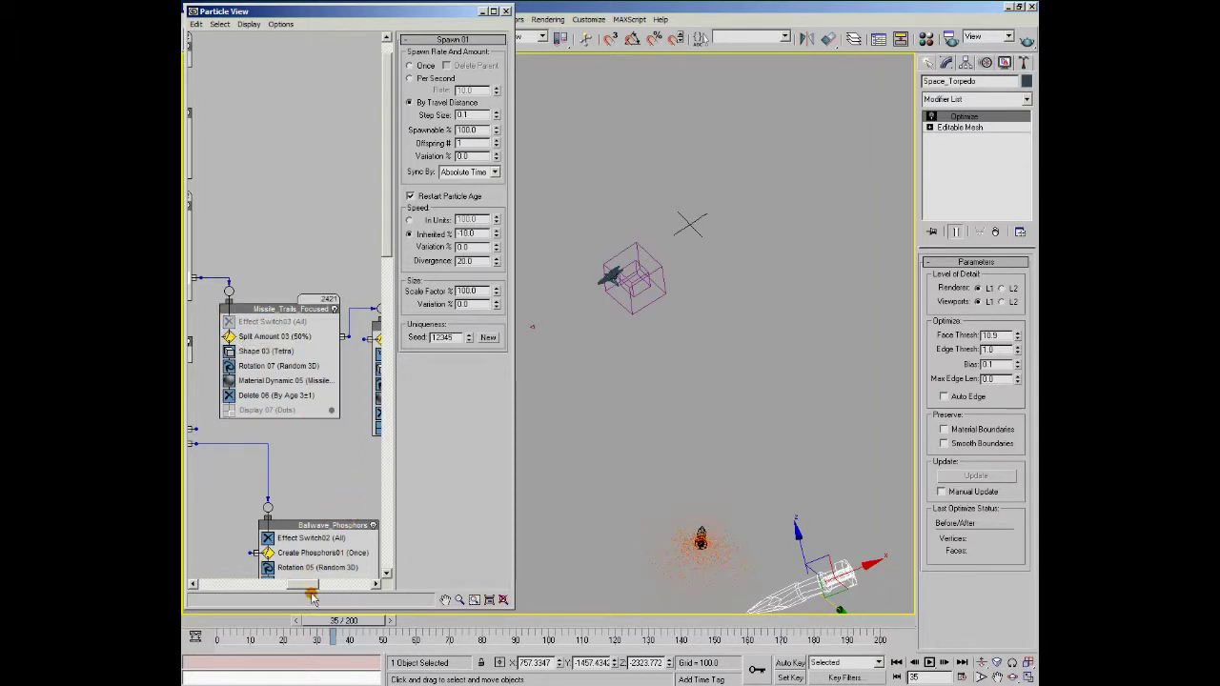
drag(315, 593, 306, 591)
click(929, 662)
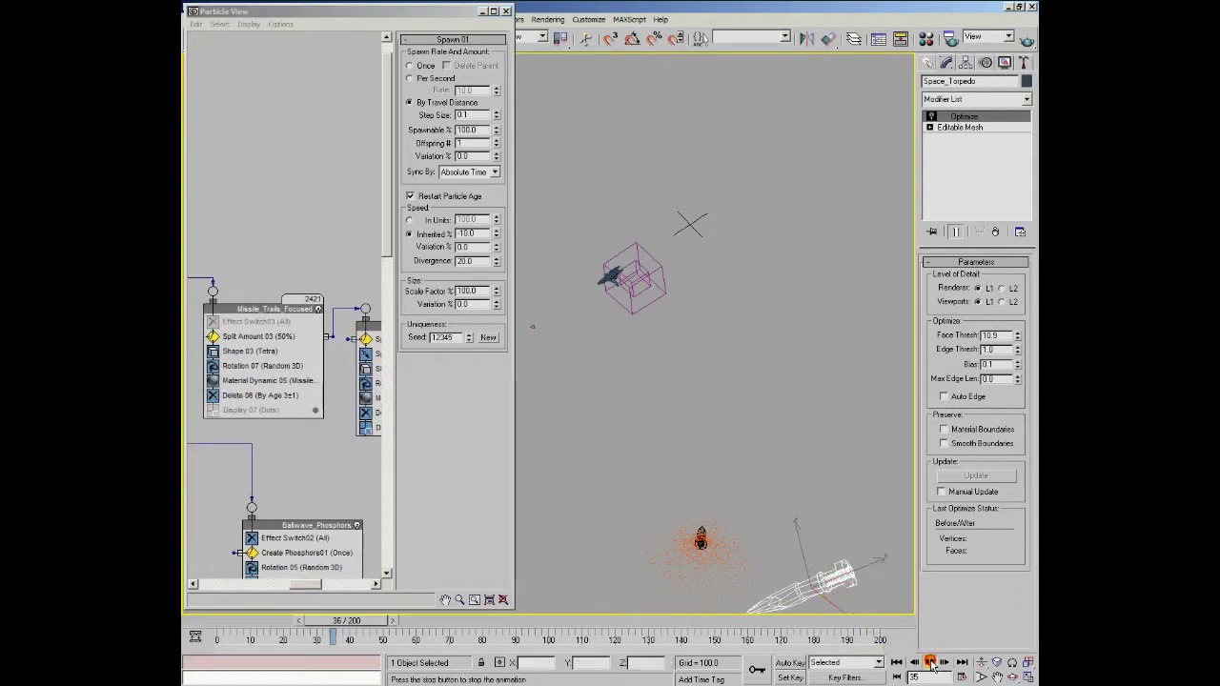
click(930, 663)
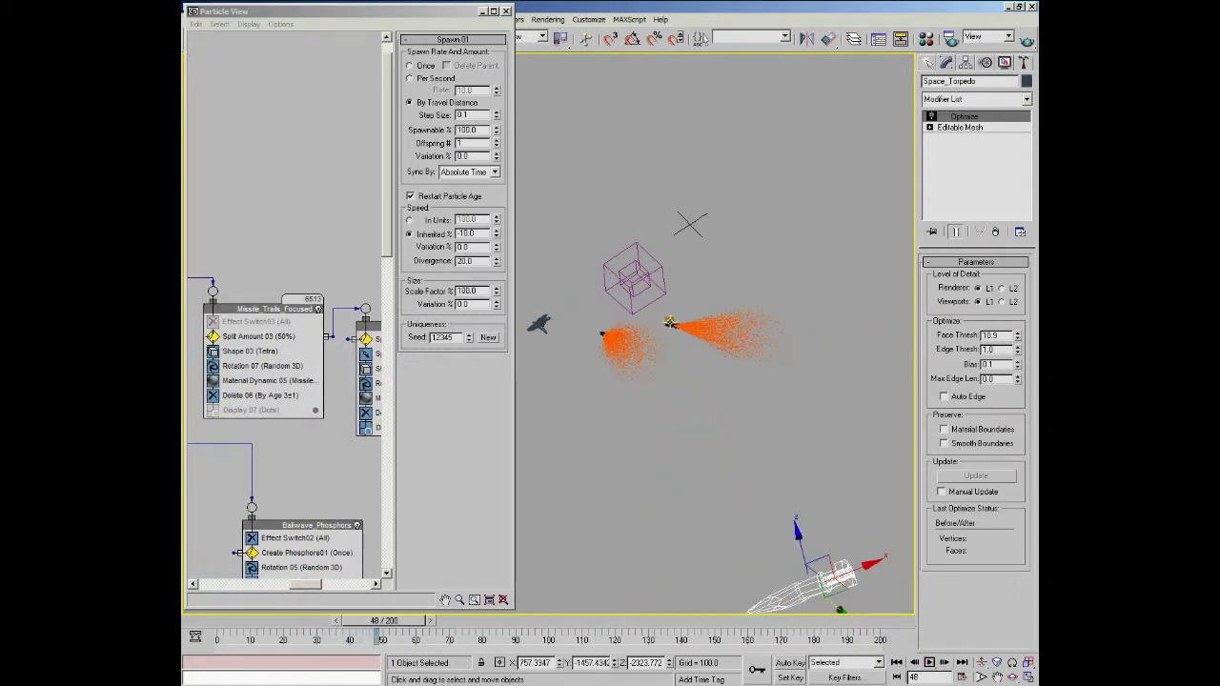
- Review how Split Amount 03 in Missile_Trails_Focused divides the particles produced by Spawn 01
click(233, 340)
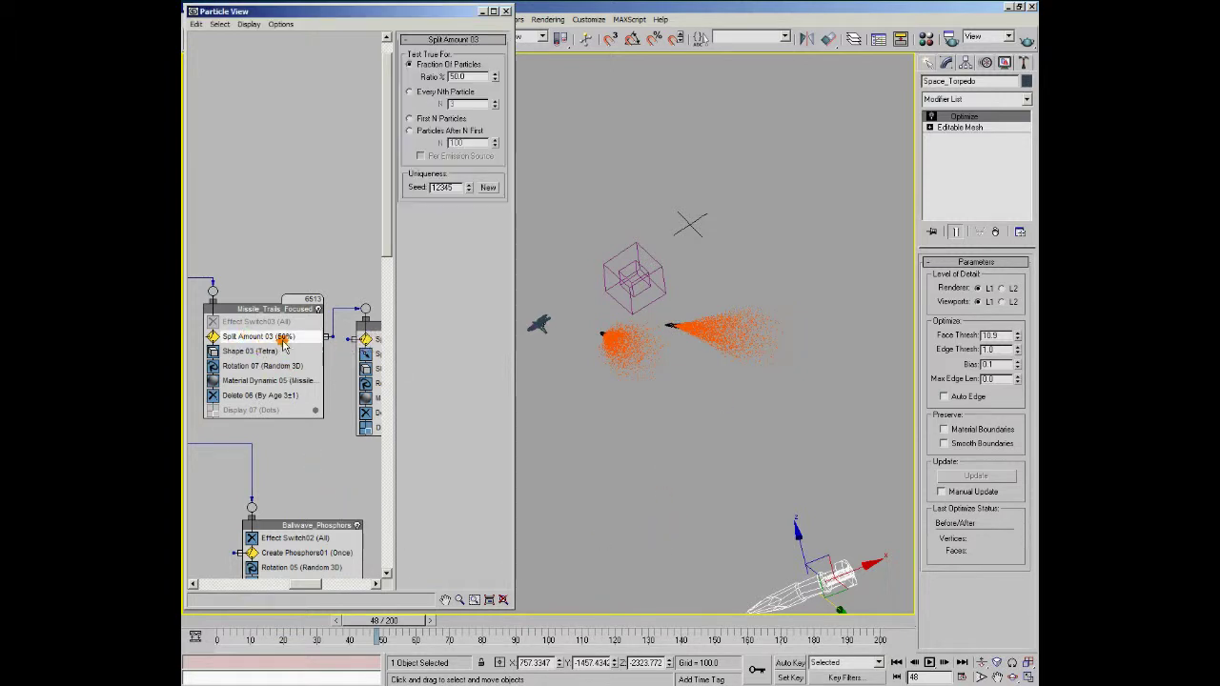
drag(323, 588, 295, 592)
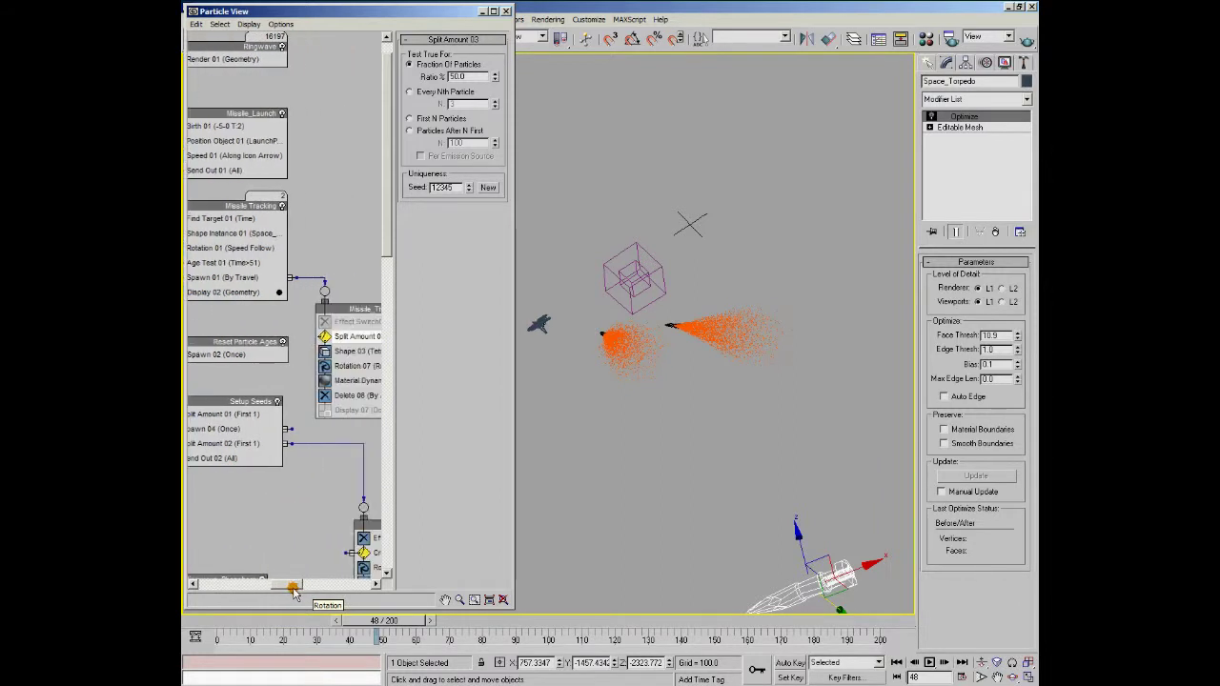
click(233, 278)
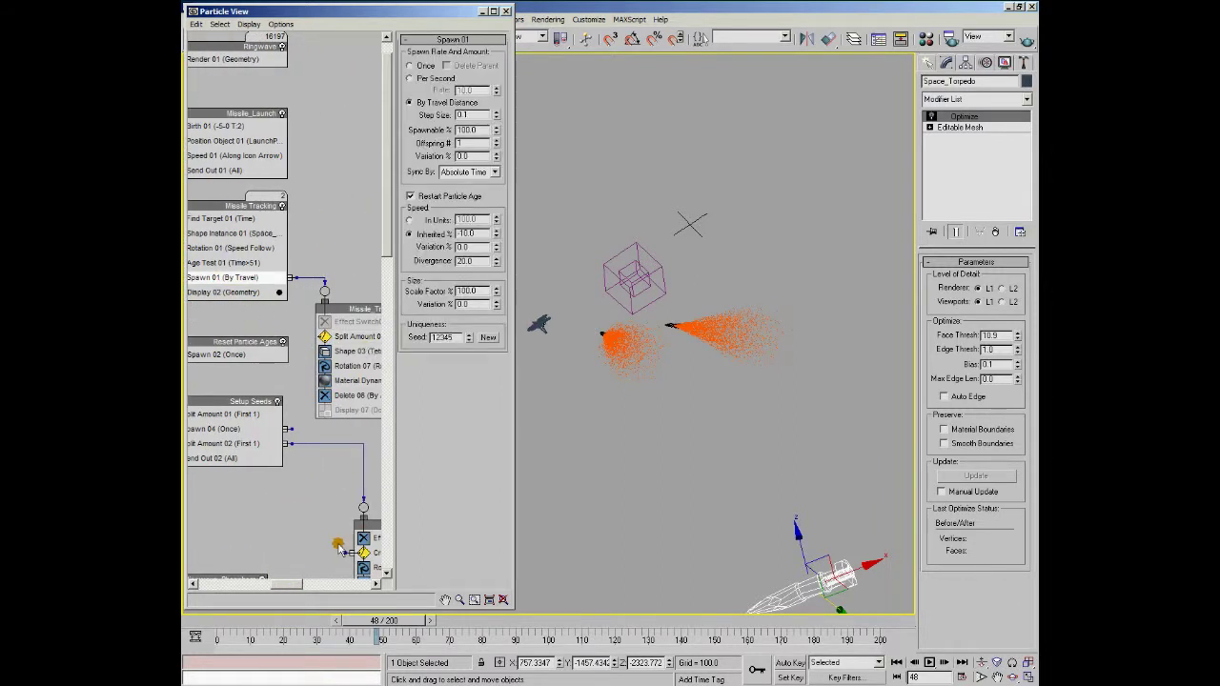
drag(288, 587, 305, 585)
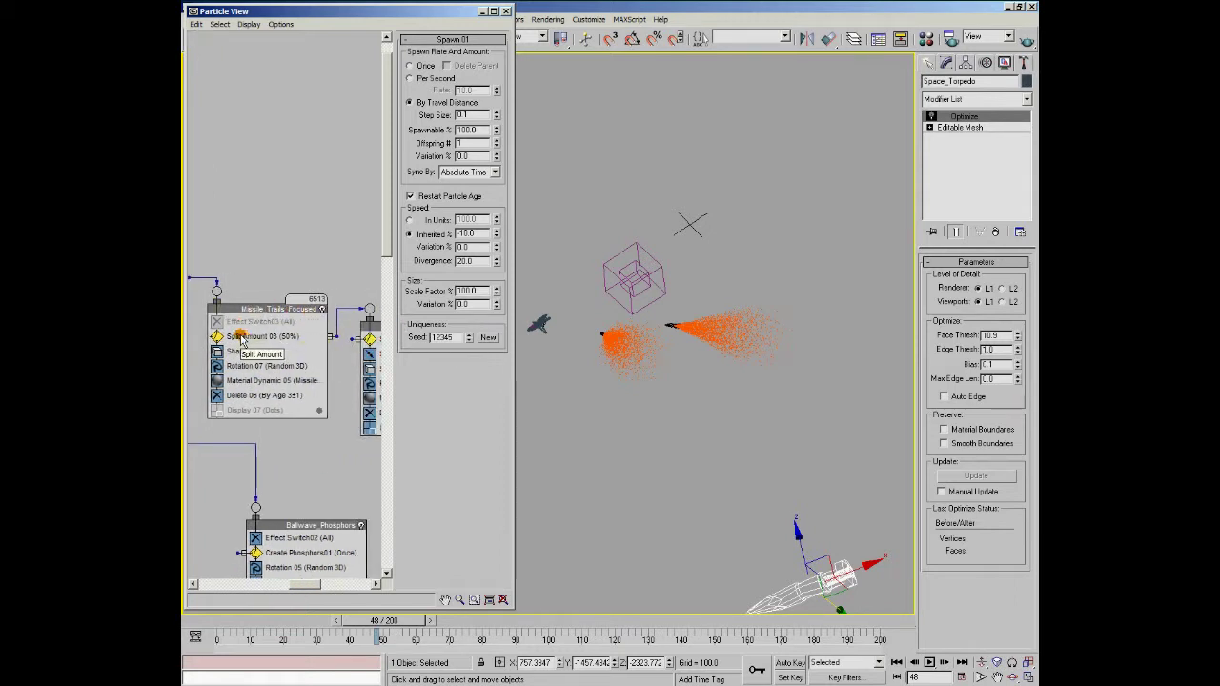
- Change the Display 08 particle colour in the Missile_Trails_Spread event to yellow
drag(317, 582, 344, 583)
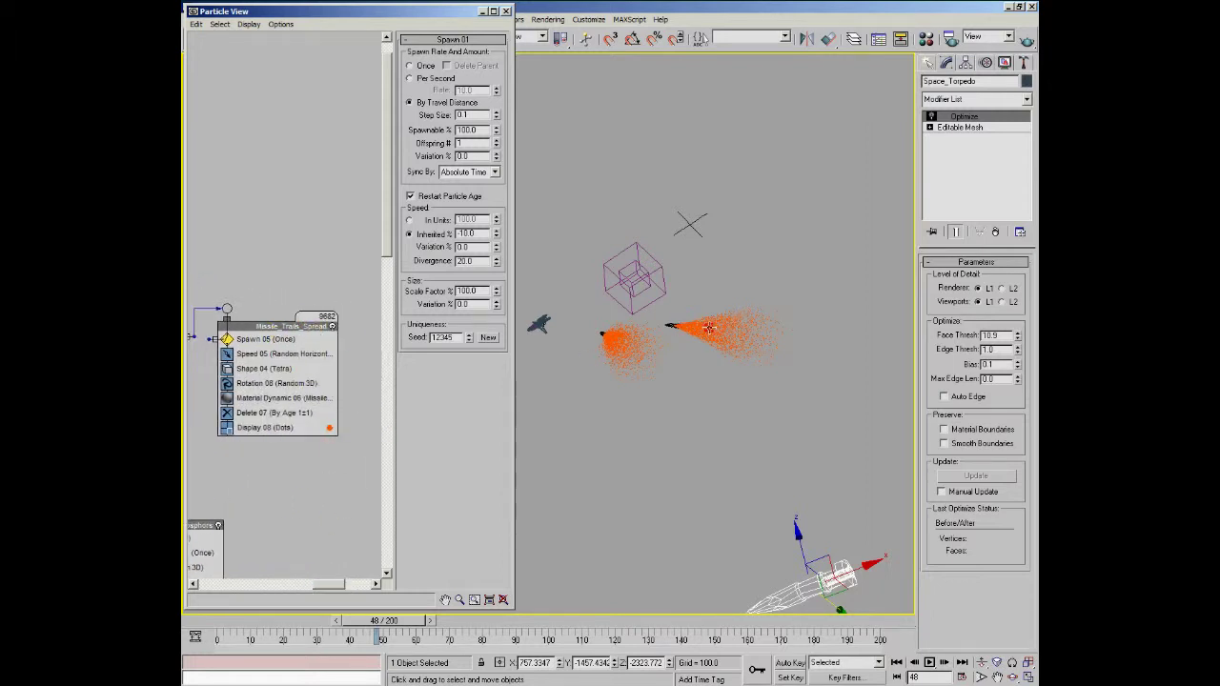
click(330, 429)
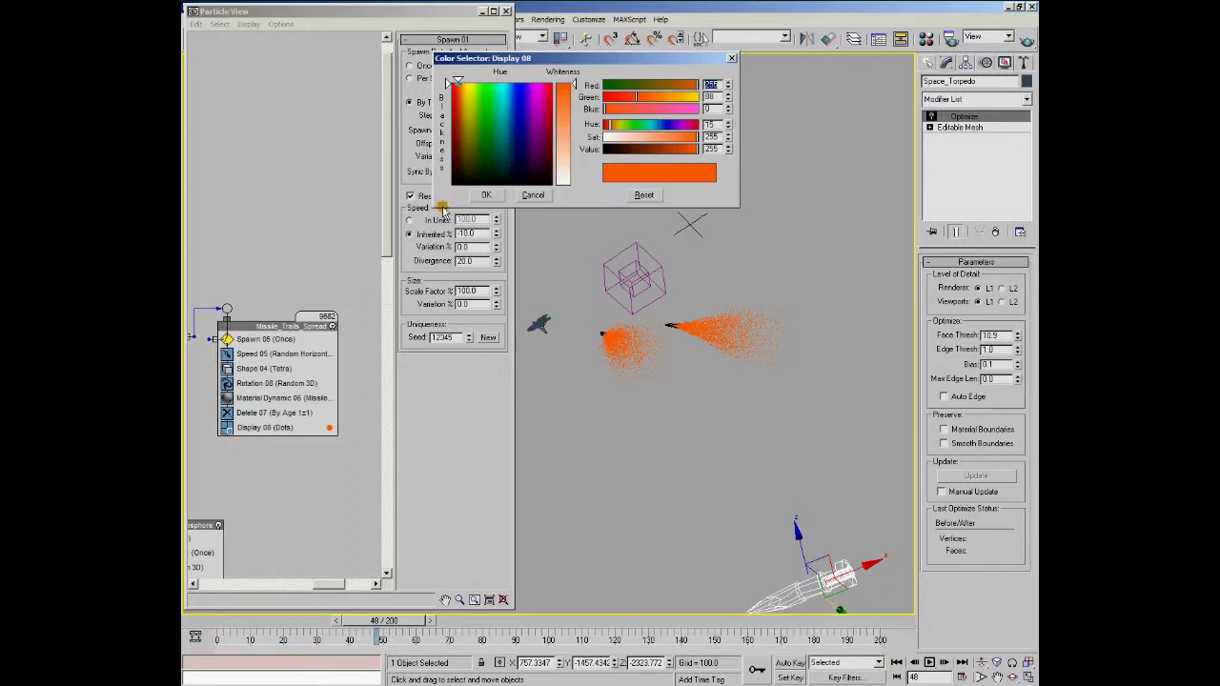
drag(671, 98, 690, 97)
click(488, 197)
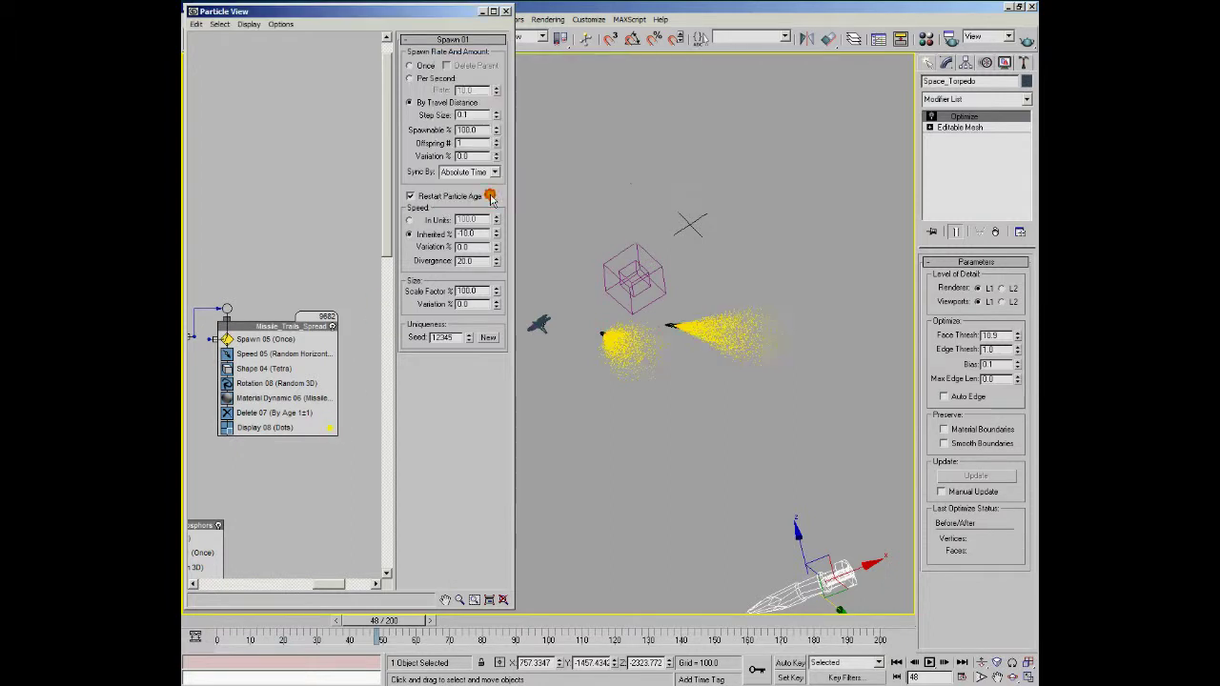
- Rewind the animation to frame 0 and play it to preview the recoloured missile trails
drag(382, 622, 359, 625)
drag(208, 625, 213, 624)
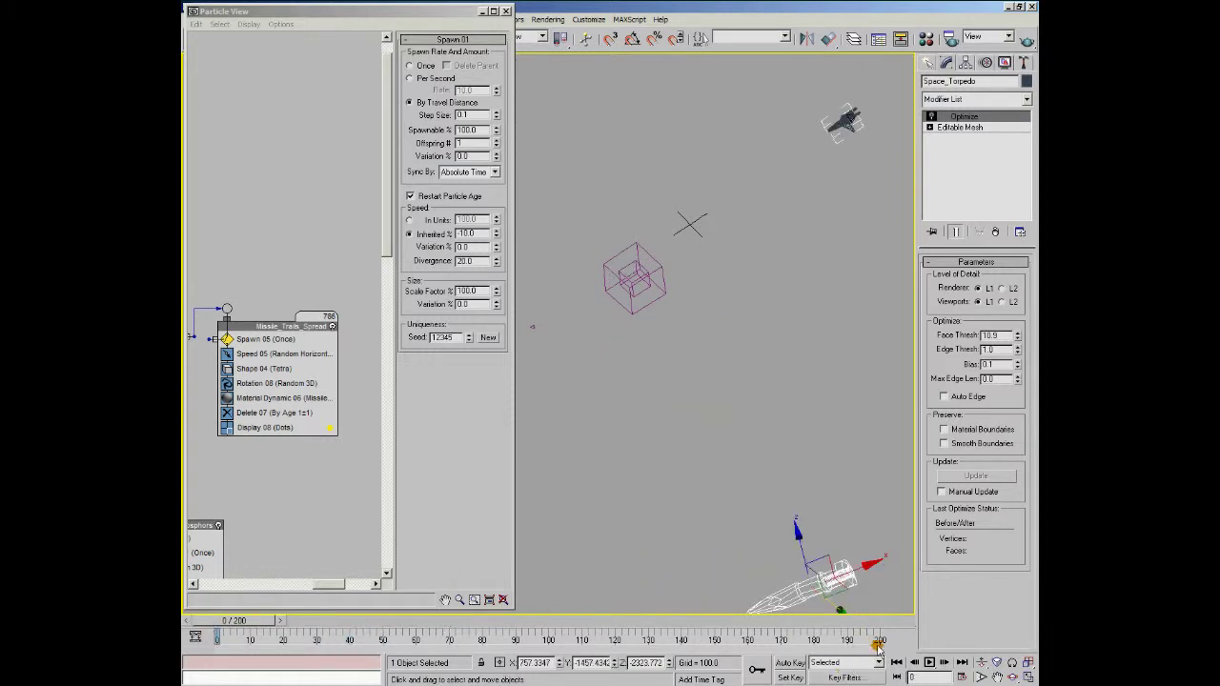
click(937, 668)
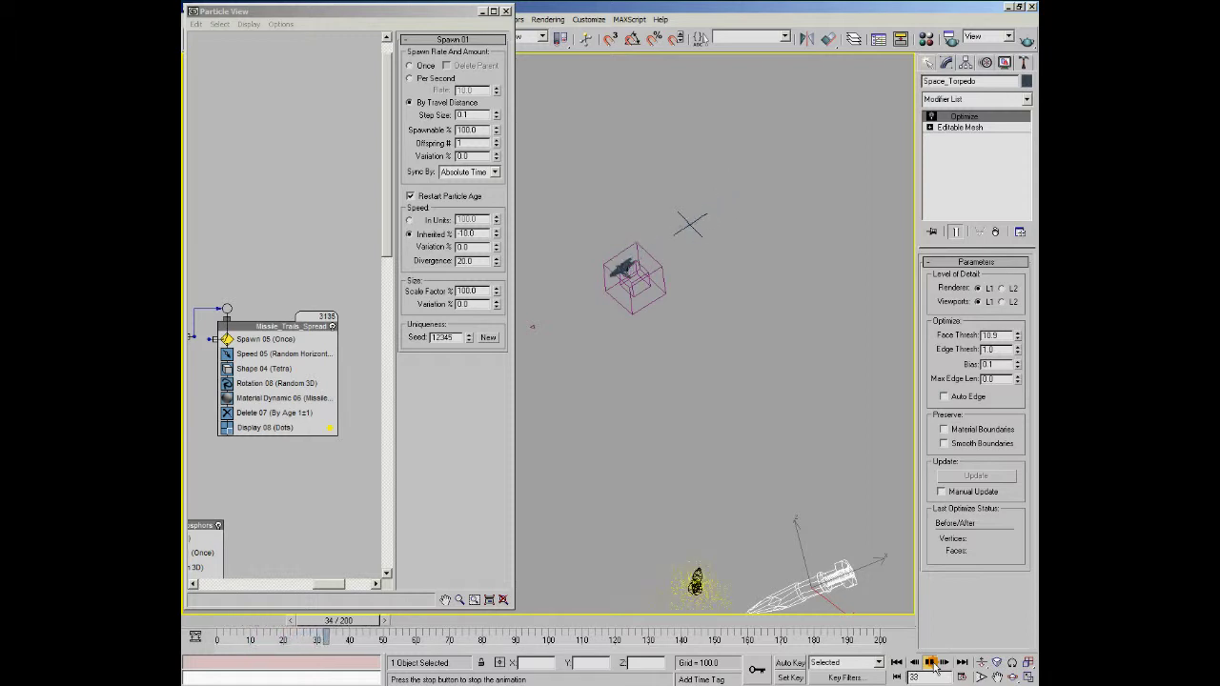
- Stop the playback, turn on Display 07 in the Missile_Trails_Focused event and set its particle colour to orange
key(Escape)
drag(340, 583, 315, 584)
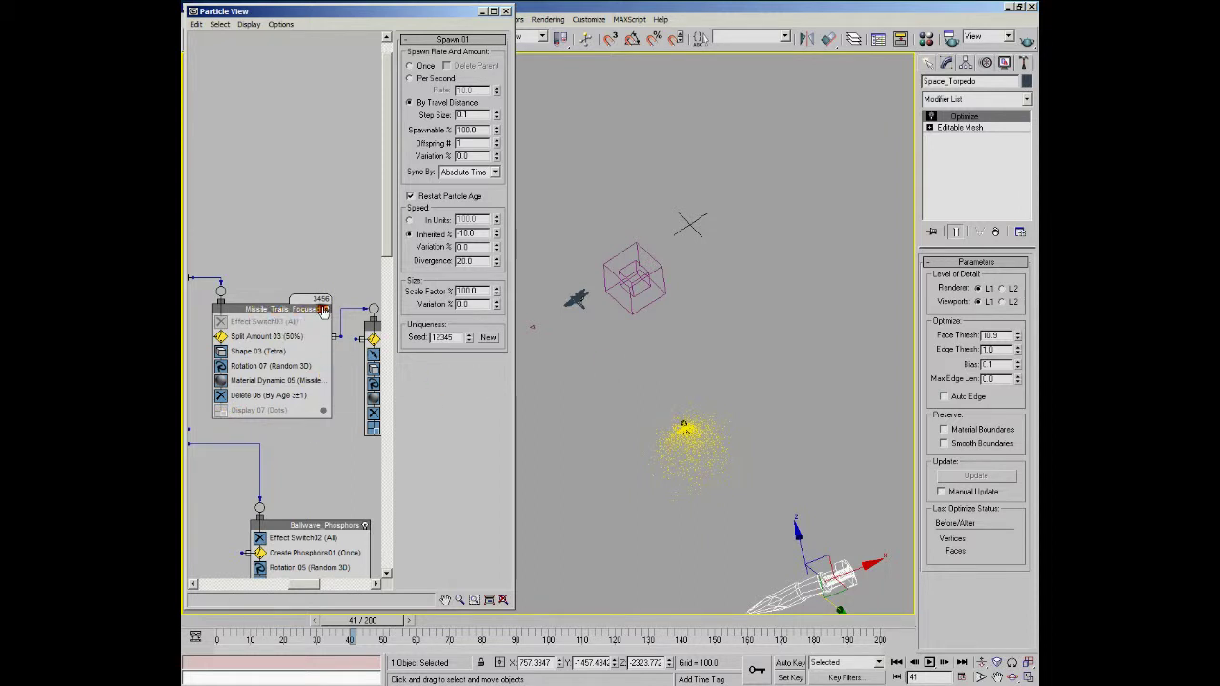
drag(295, 434, 221, 415)
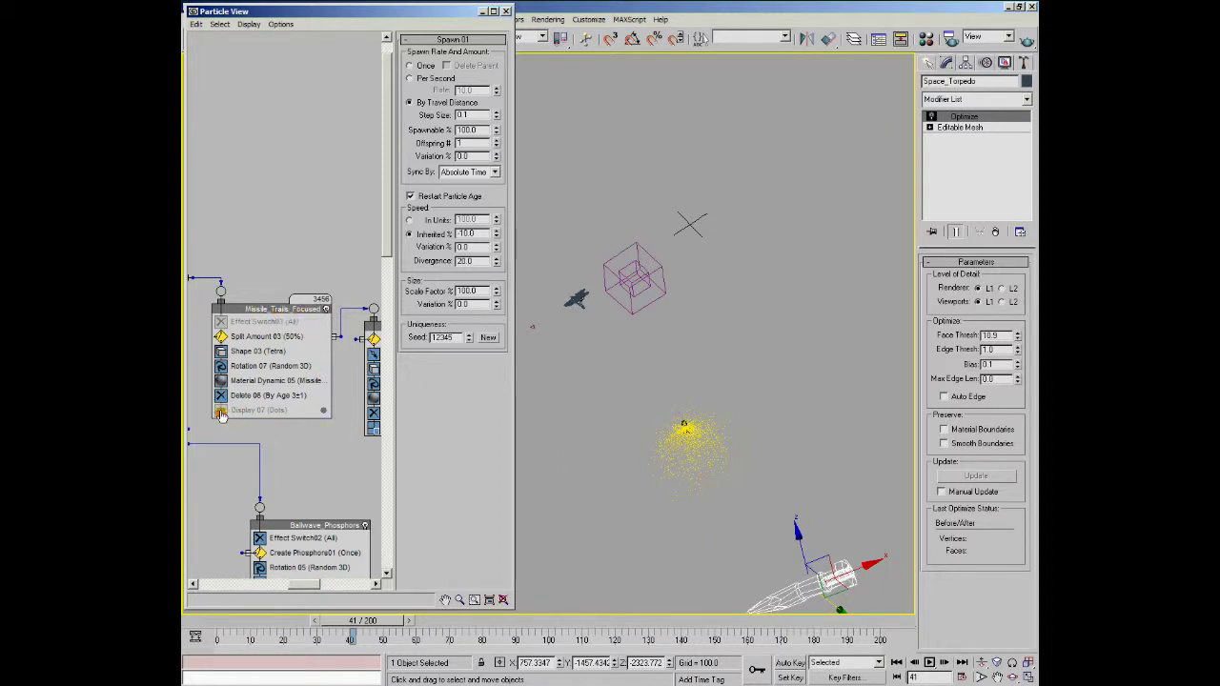
click(325, 413)
click(665, 98)
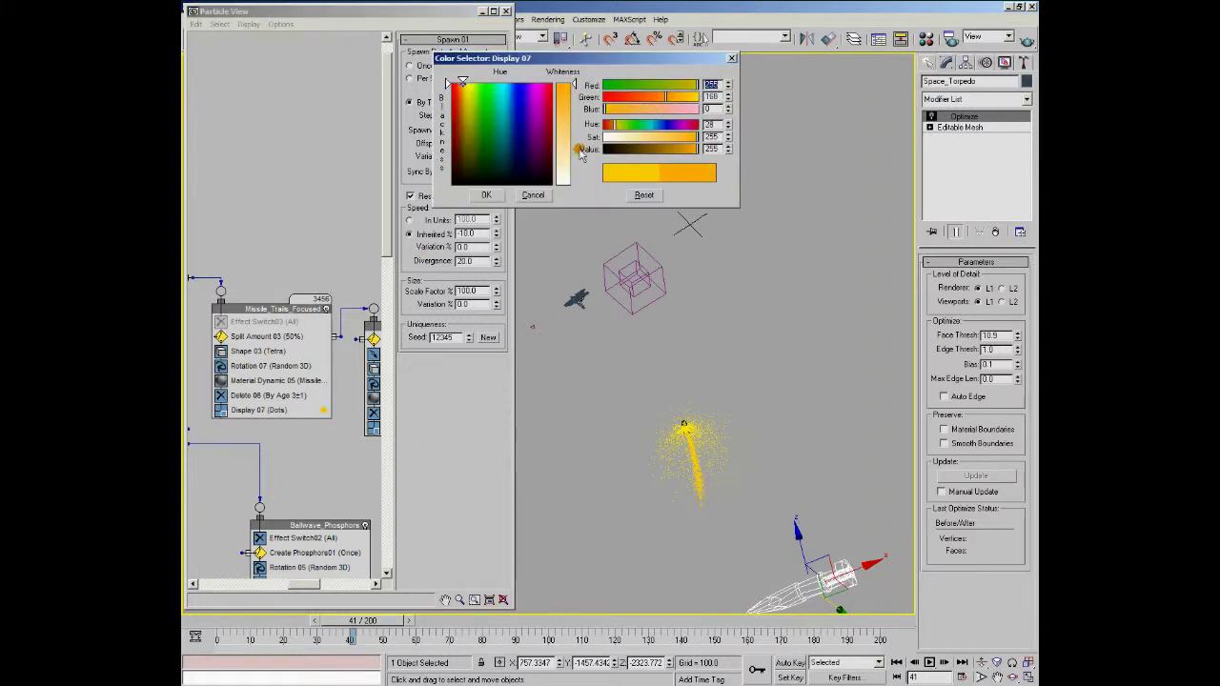
click(487, 195)
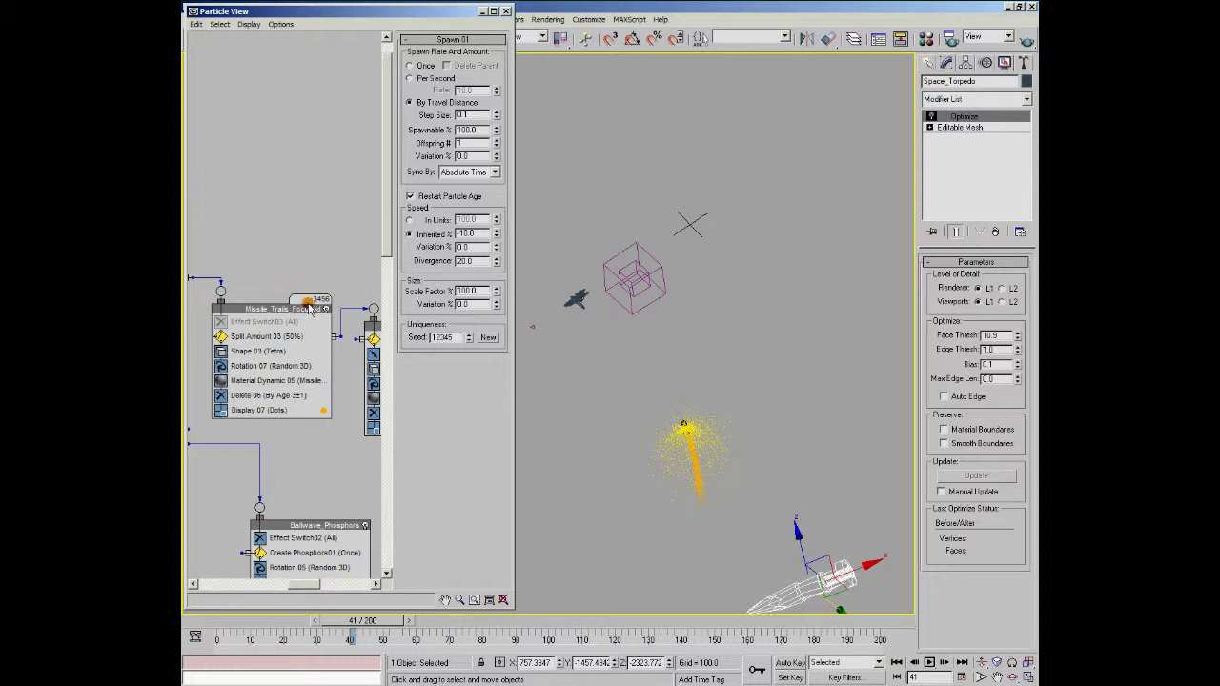
- Review the Shape 03, Rotation 07 and Material Dynamic 05 operators in the Missile_Trails_Focused event
click(271, 351)
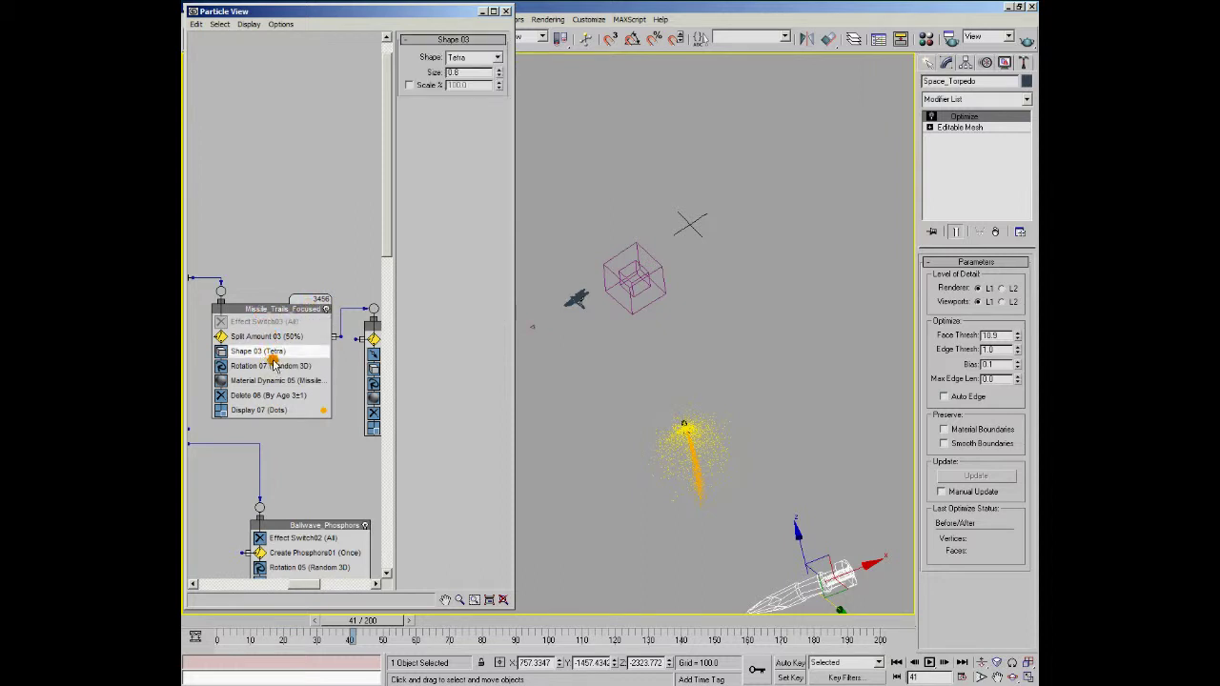
click(267, 366)
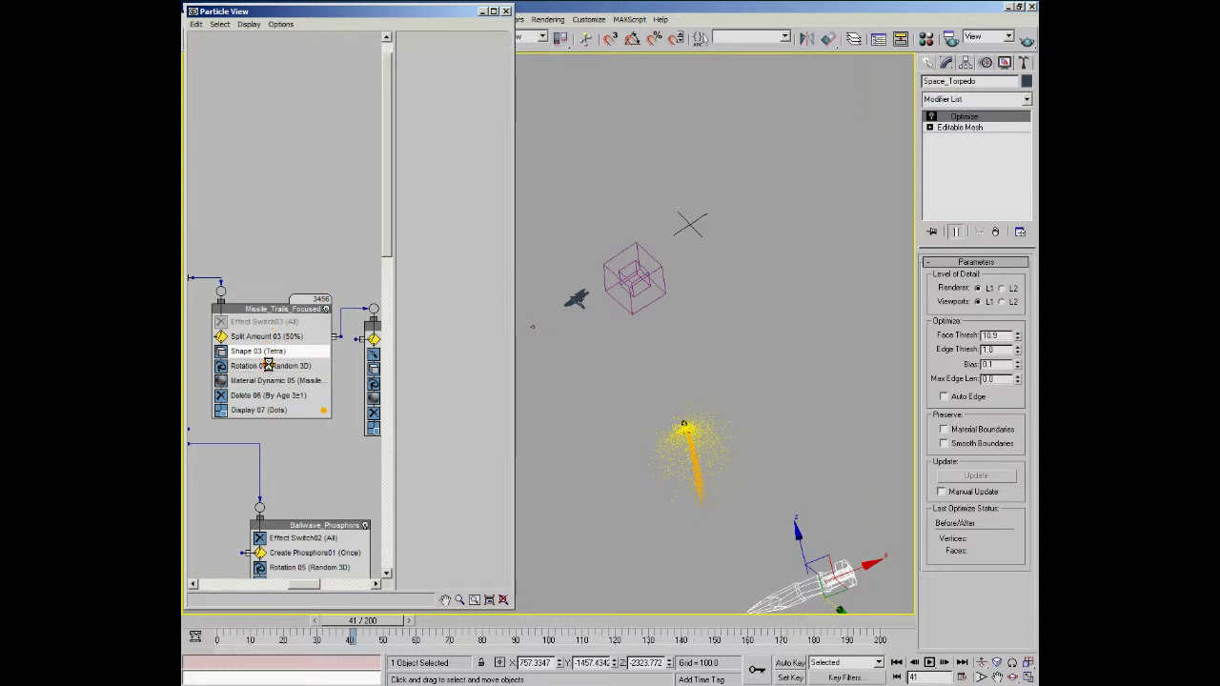
click(247, 383)
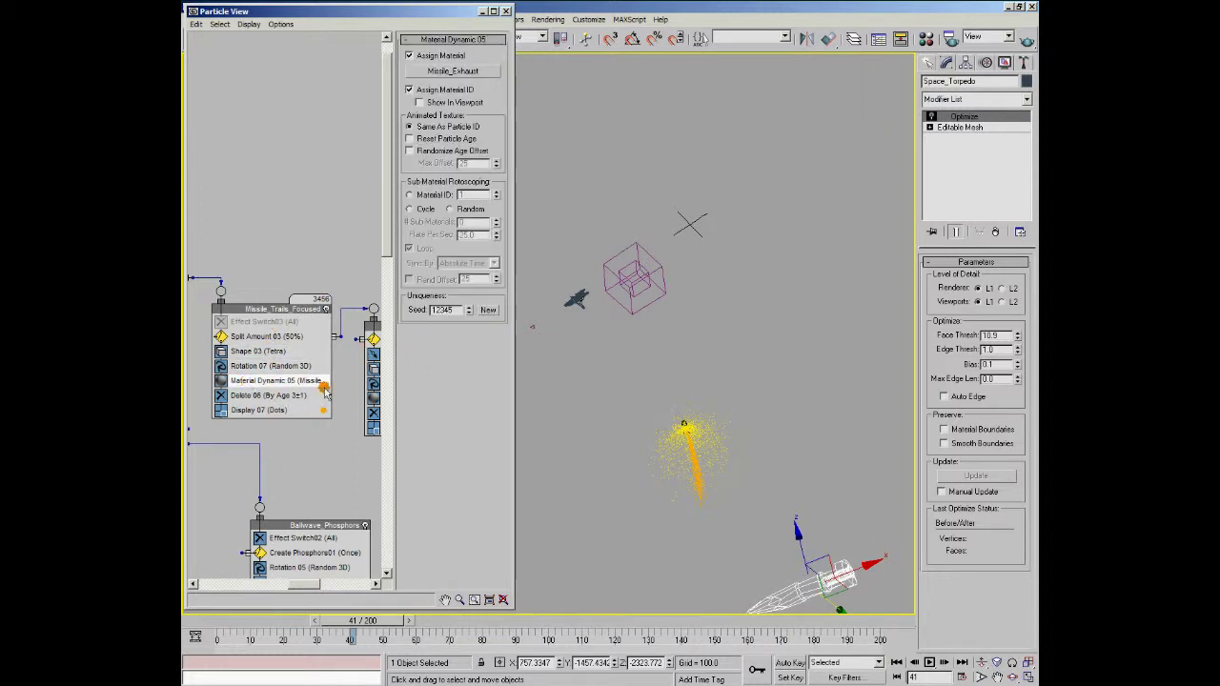
- Examine the Gradient Ramp maps driving the self-illumination and opacity of the Missile_Exhaust material
click(927, 39)
click(856, 116)
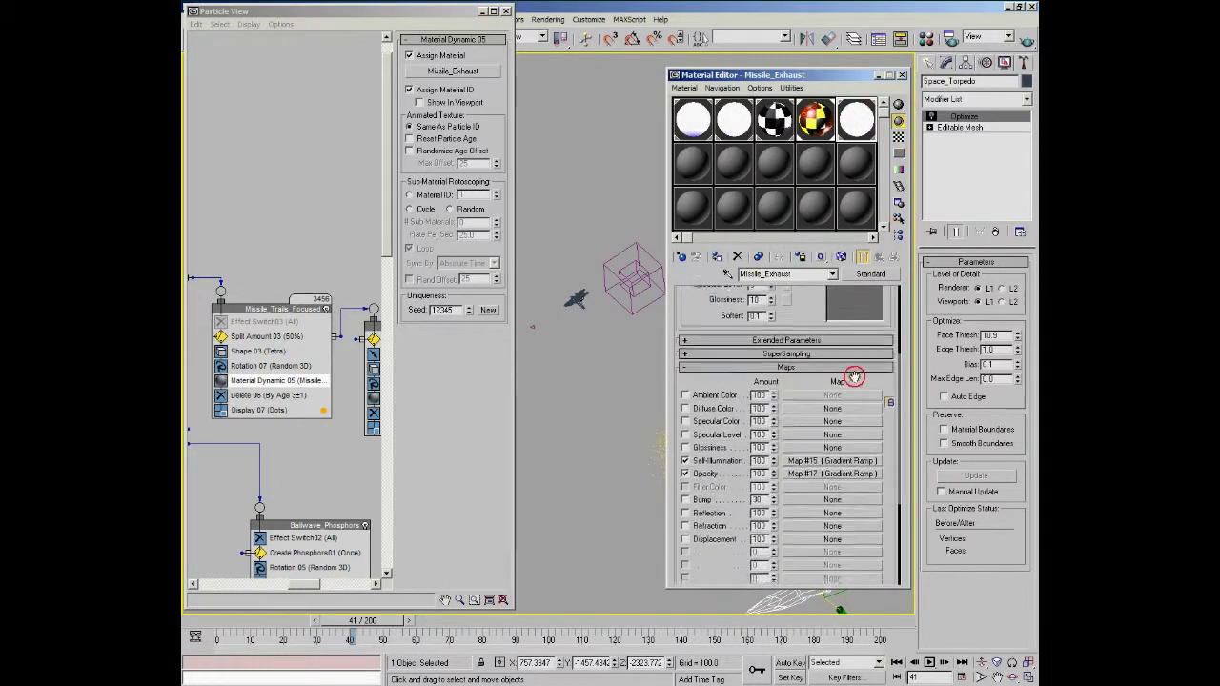
click(807, 454)
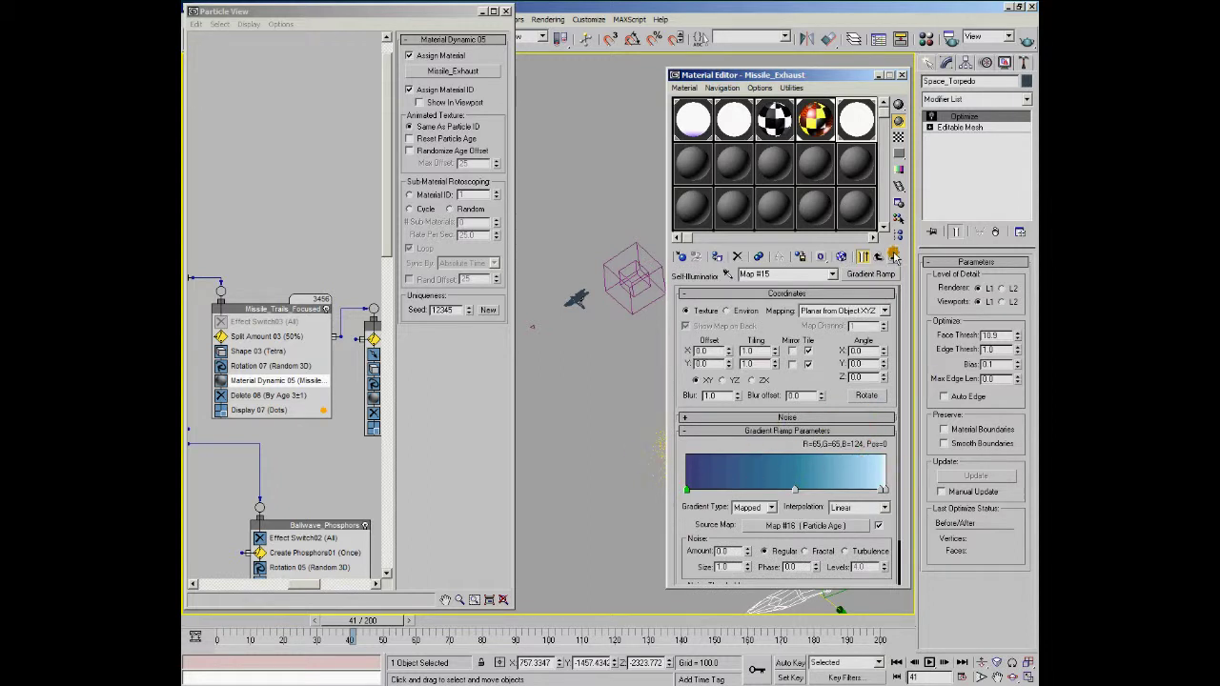
click(894, 257)
click(832, 467)
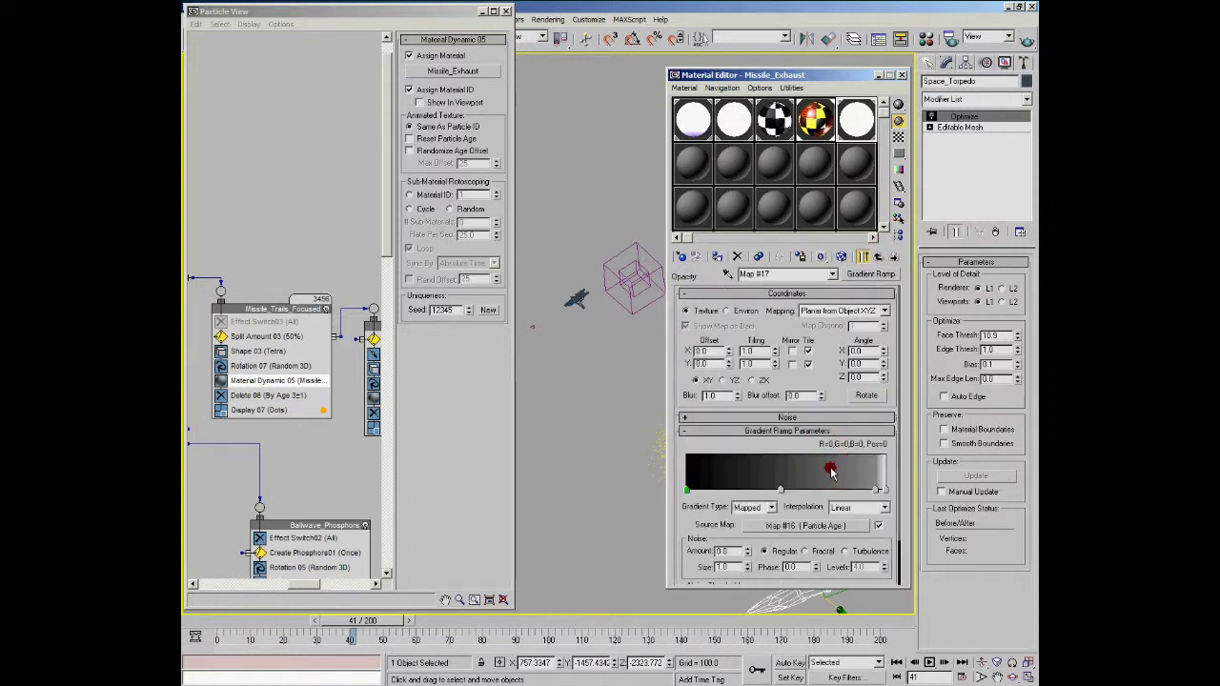
click(776, 490)
click(878, 257)
click(829, 454)
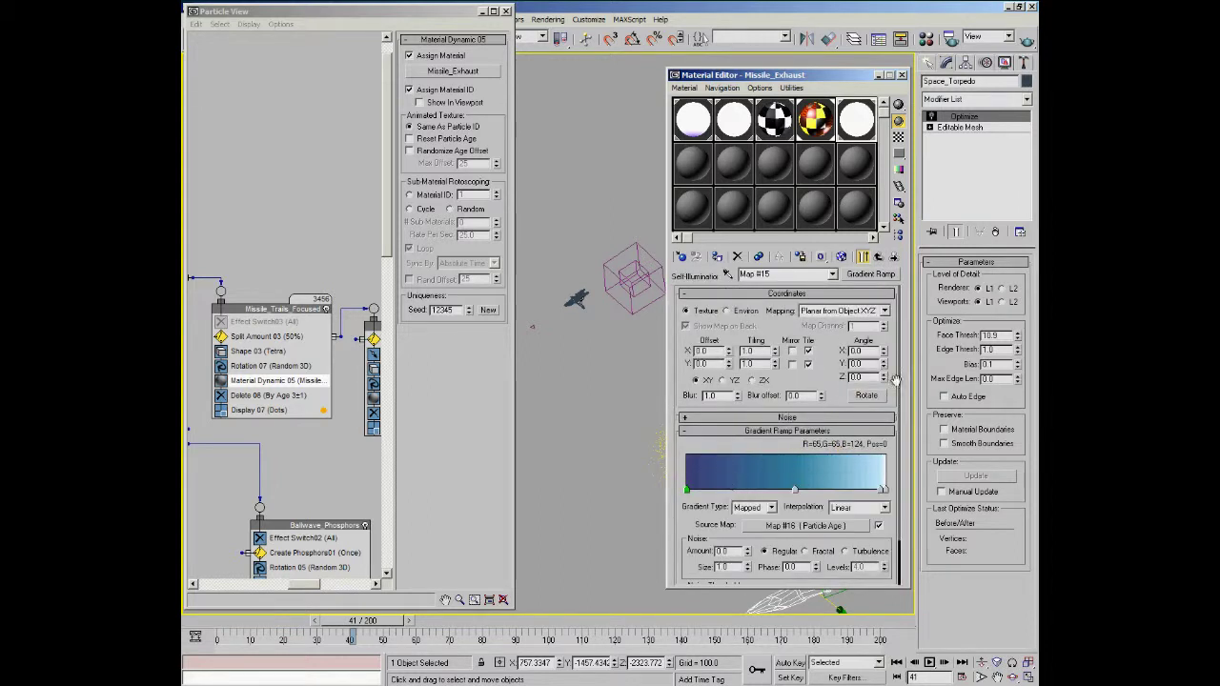
click(883, 258)
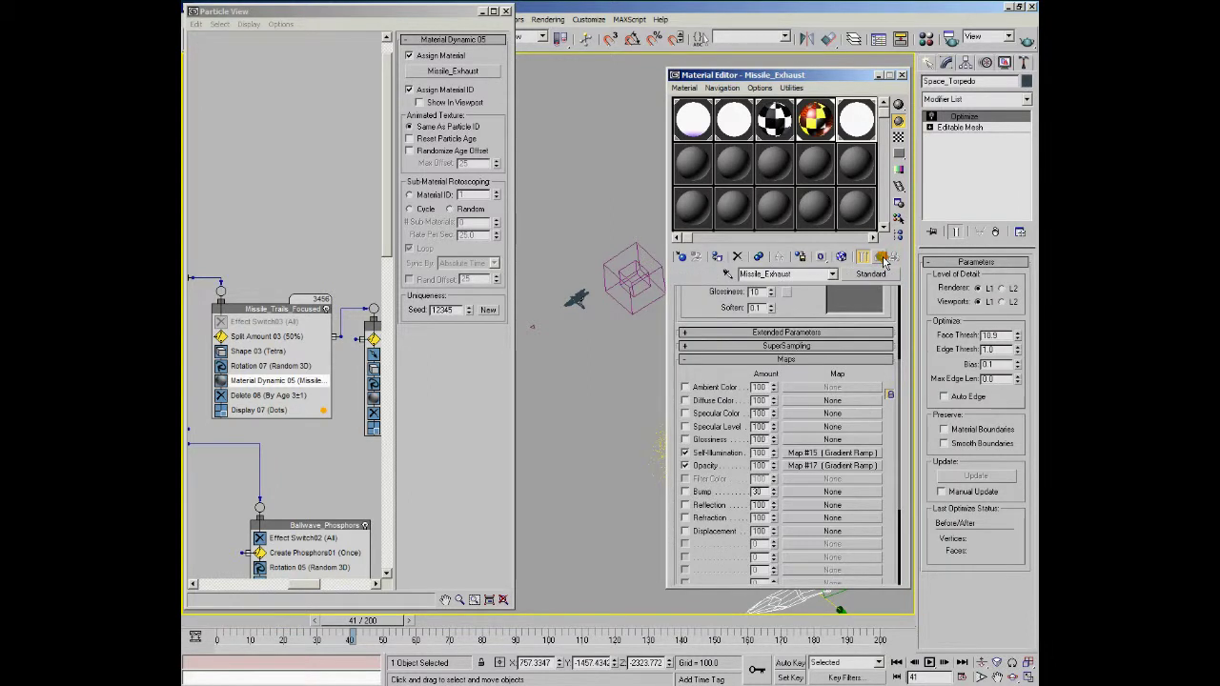